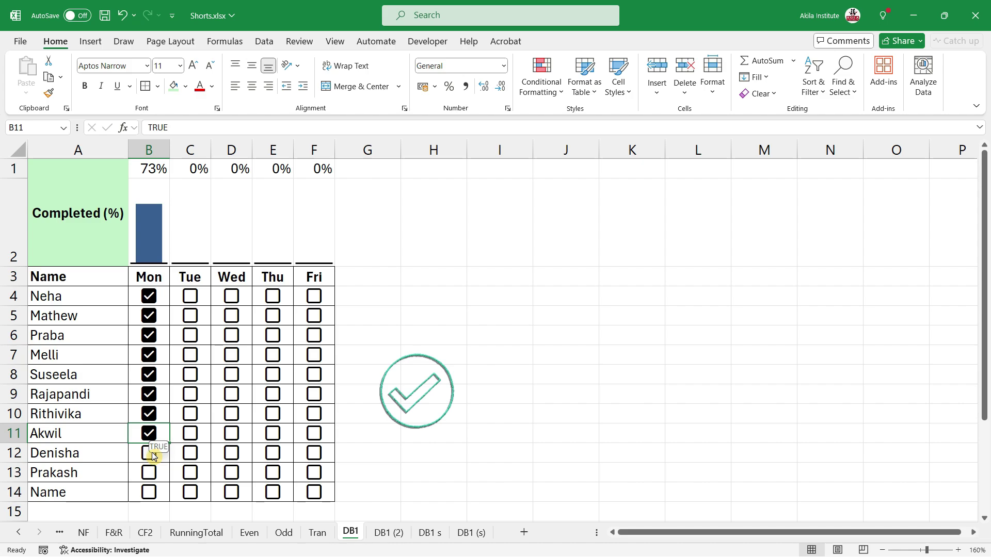
Tick the Monday checkbox in row 12 and review the names and Monday checkboxes in the tracker
left_click(151, 453)
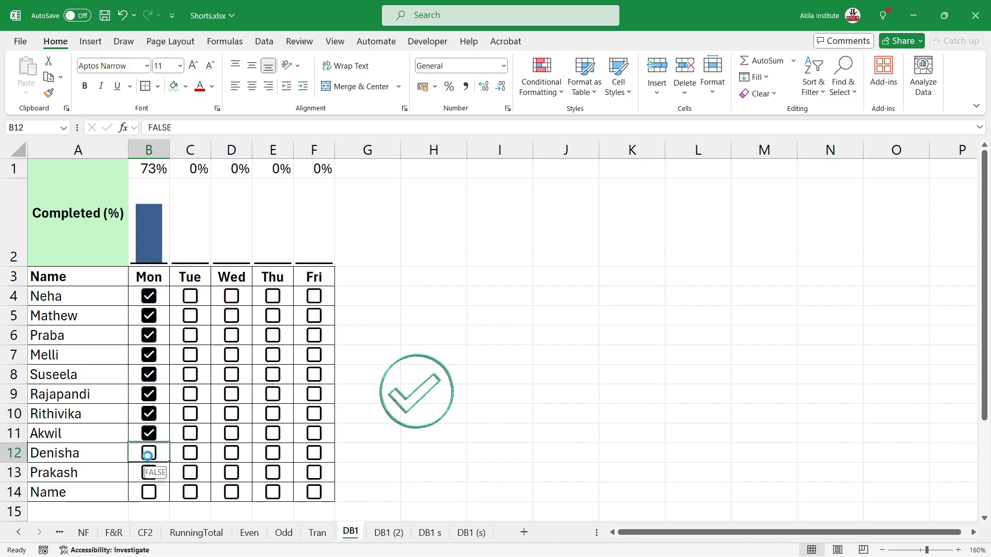
left_click(148, 276)
left_click_drag(121, 293, 101, 473)
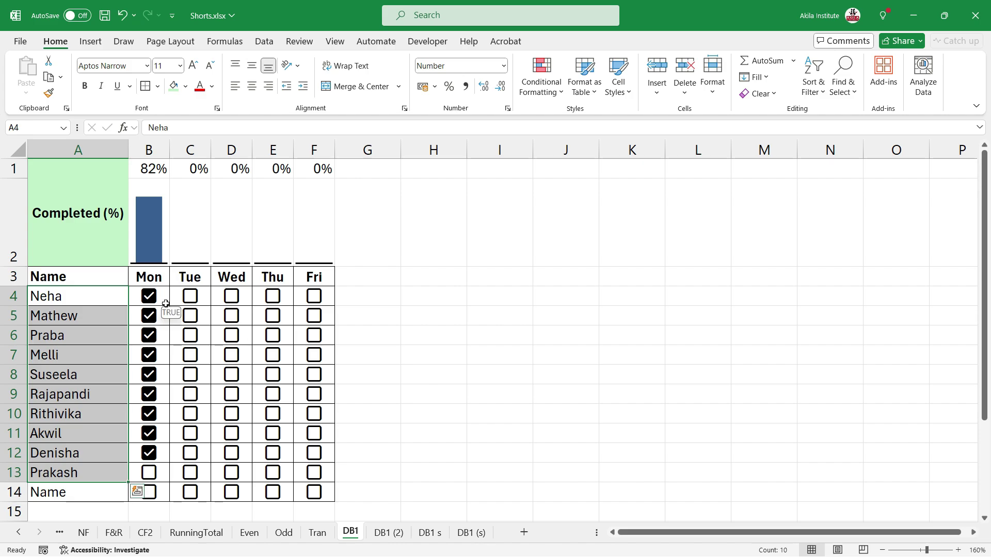
left_click_drag(165, 297, 155, 454)
left_click(105, 293)
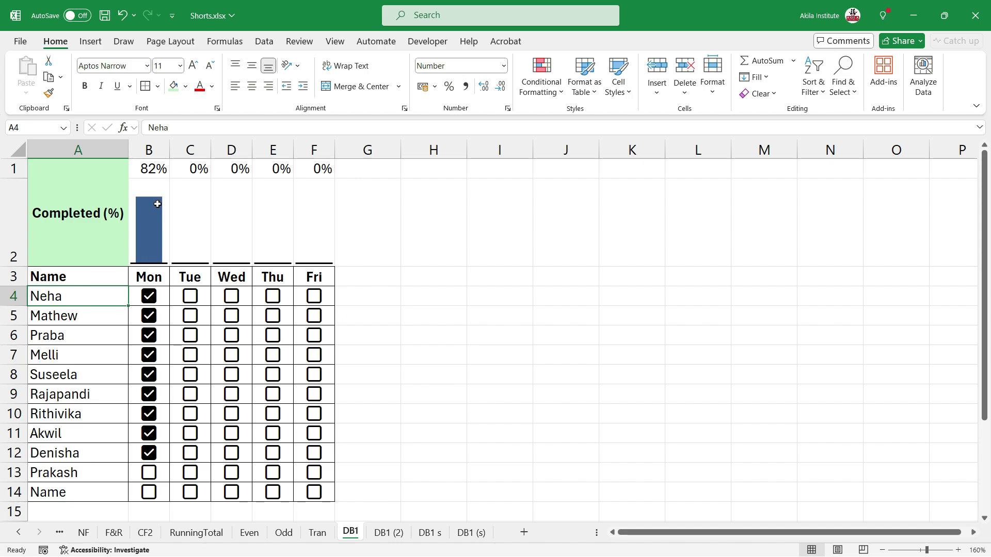
Tick the Tuesday checkboxes in rows 6 through 10
left_click(190, 341)
left_click(190, 356)
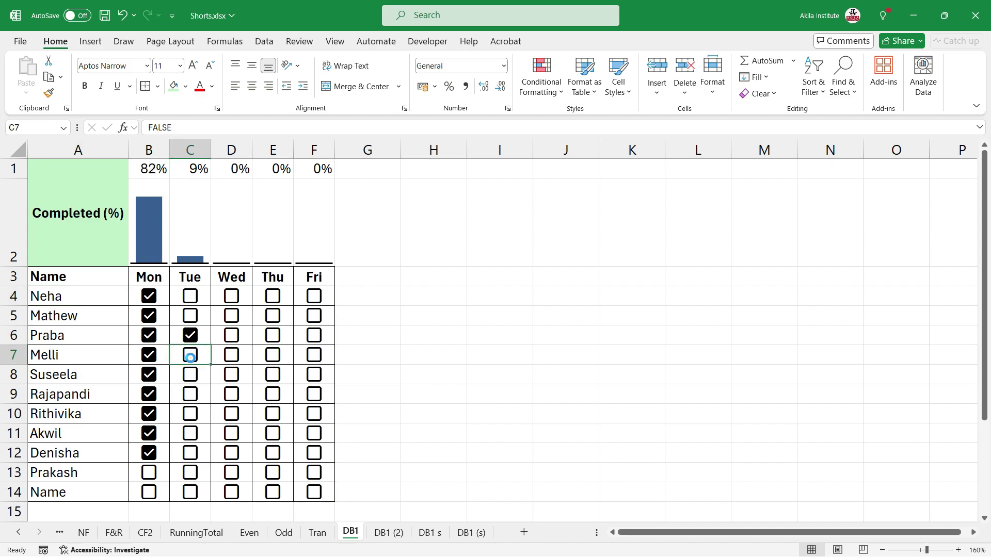
left_click(195, 381)
left_click(190, 394)
left_click(190, 414)
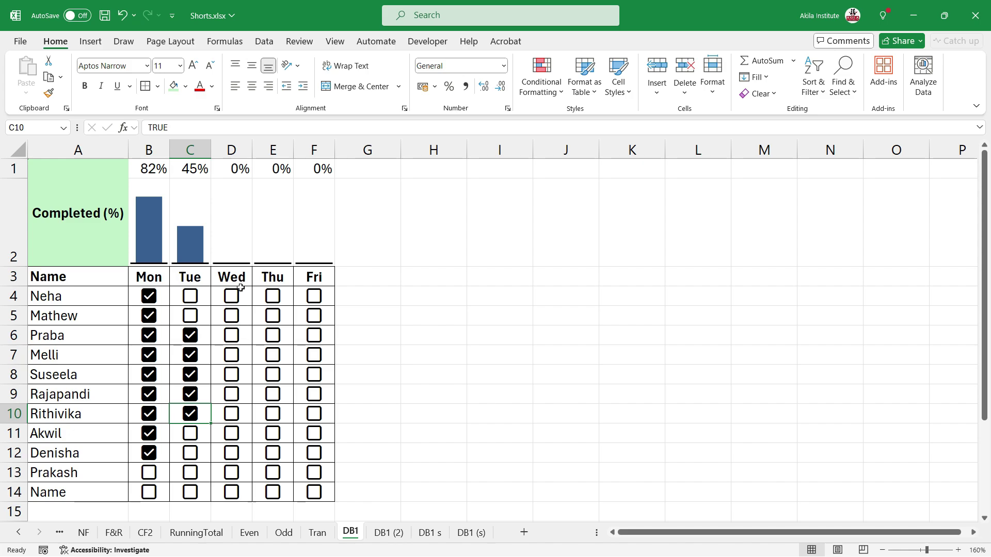
Tick every Thursday checkbox from row 4 through row 14
left_click(269, 295)
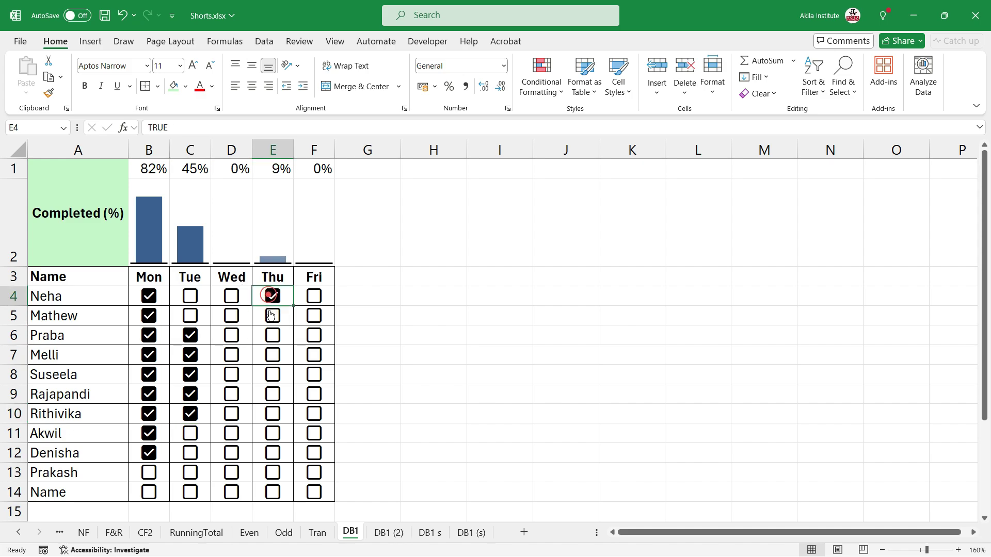
left_click(271, 315)
left_click(272, 335)
left_click(272, 355)
left_click(273, 375)
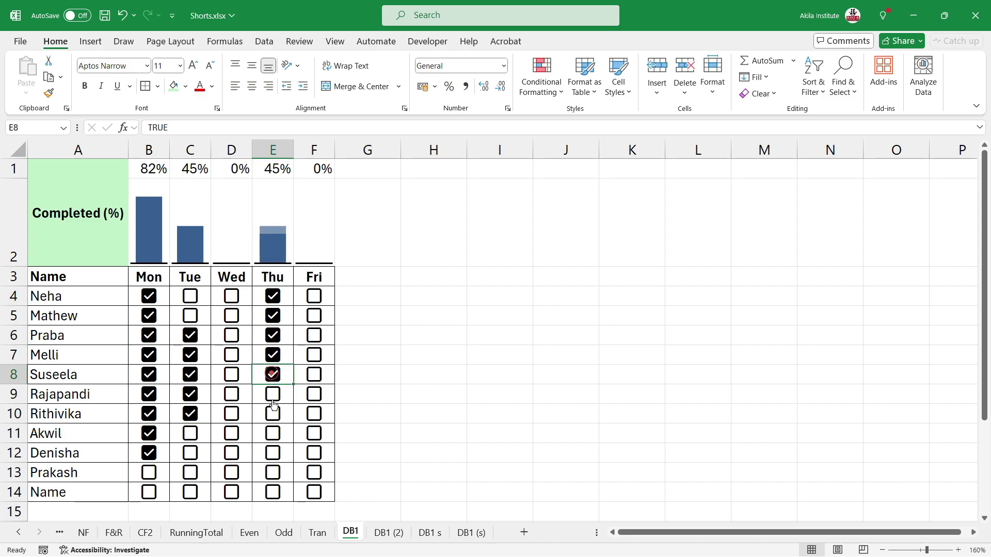
left_click(273, 394)
left_click(273, 413)
left_click(272, 433)
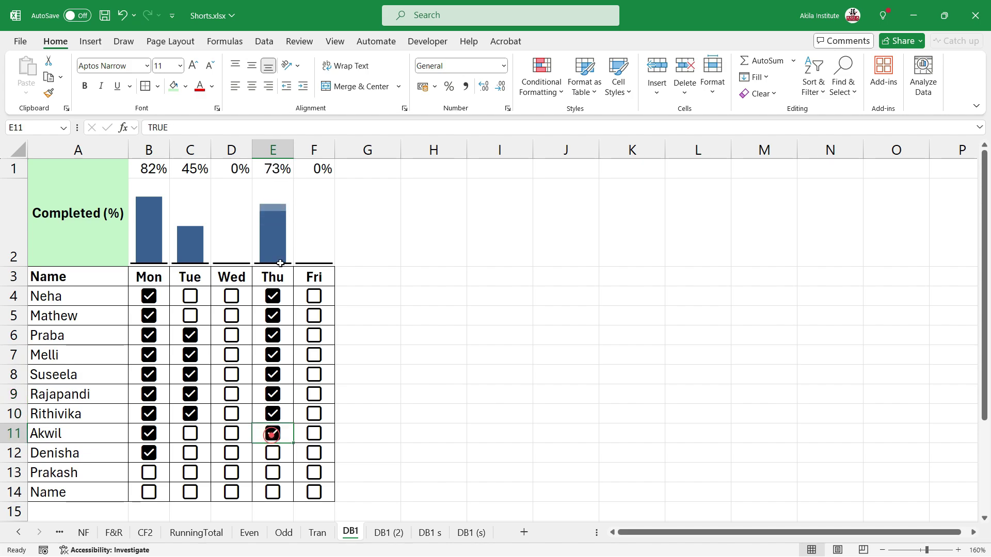
left_click(272, 453)
left_click(272, 472)
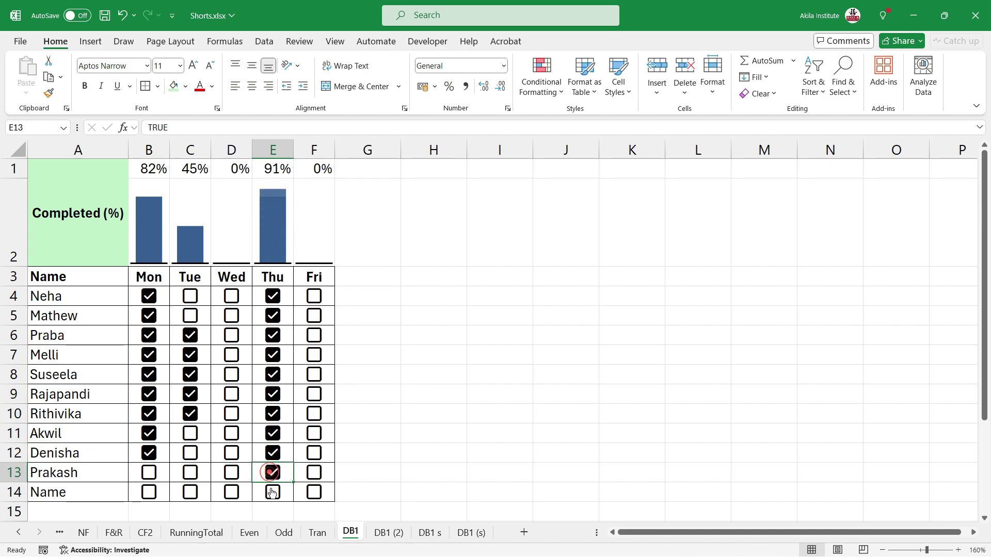
left_click(272, 492)
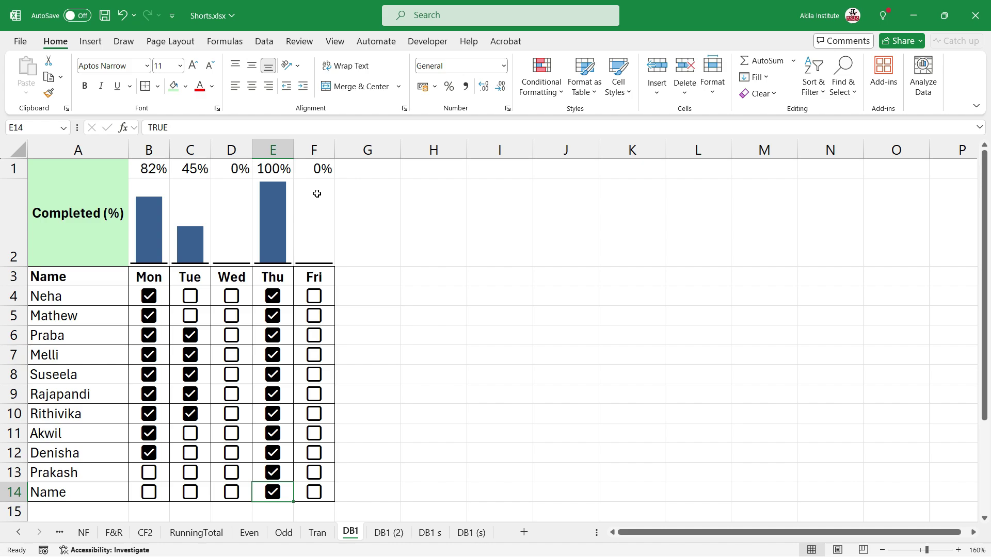
On the DB1 (2) sheet, insert checkboxes into the range B3:F14
left_click(388, 532)
left_click_drag(154, 278, 309, 494)
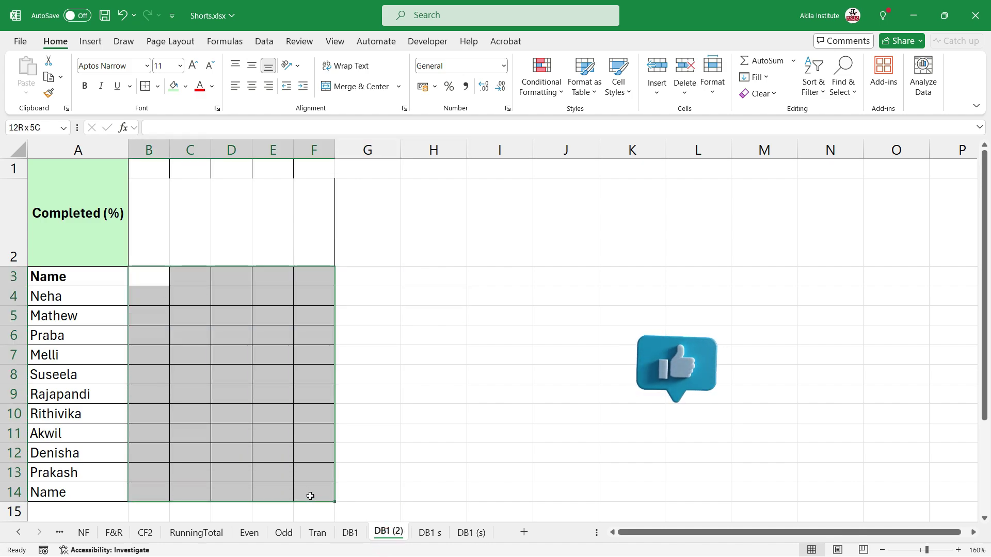
left_click(91, 44)
left_click(297, 72)
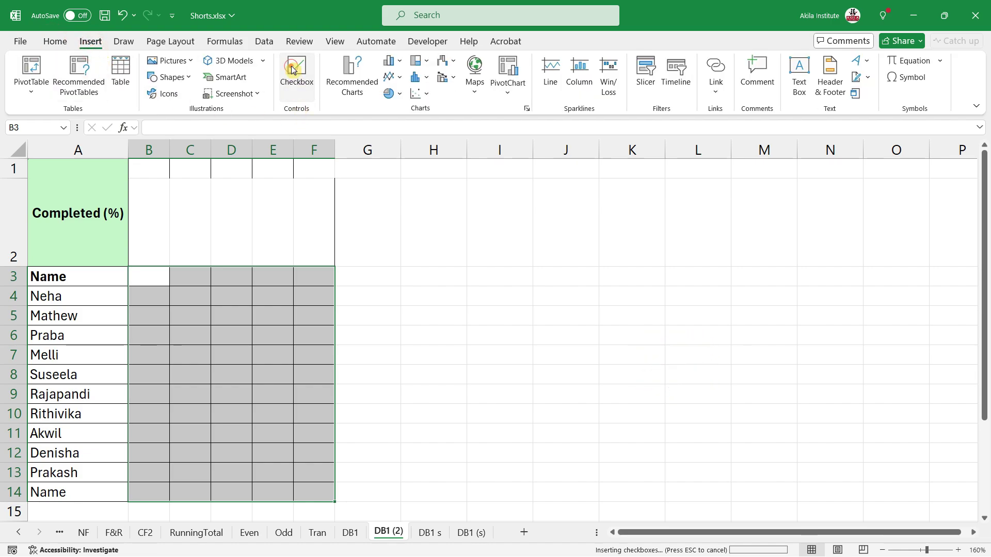
left_click(298, 208)
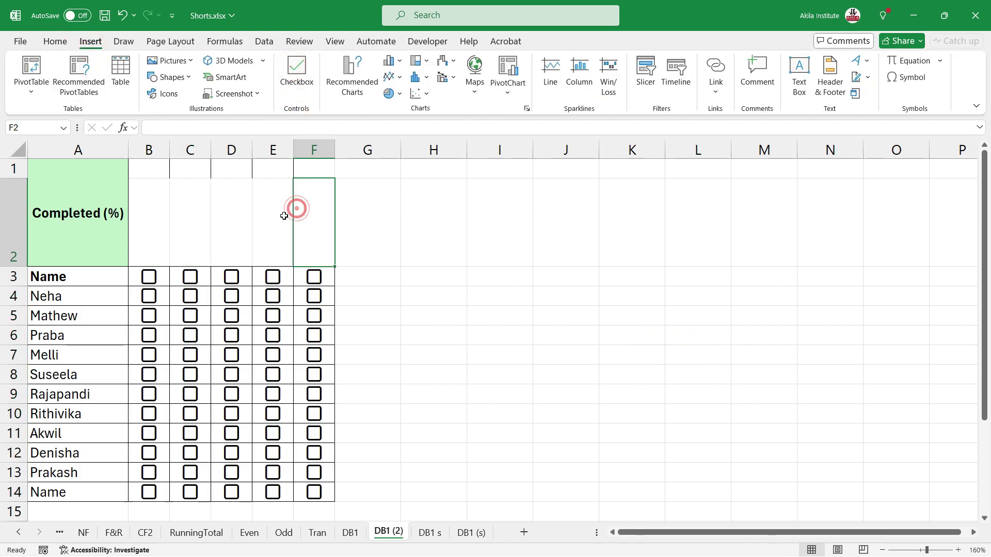
Test toggling the checkbox in B3, leaving it ticked, and tick the checkboxes in B4 through B7
left_click(150, 278)
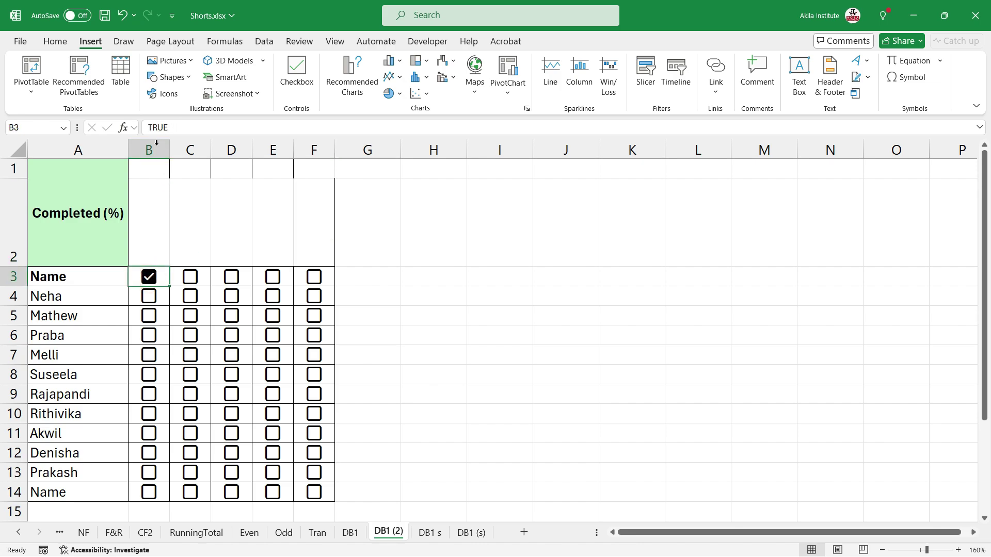
left_click(150, 279)
left_click(150, 277)
left_click(149, 297)
left_click(149, 315)
left_click(149, 335)
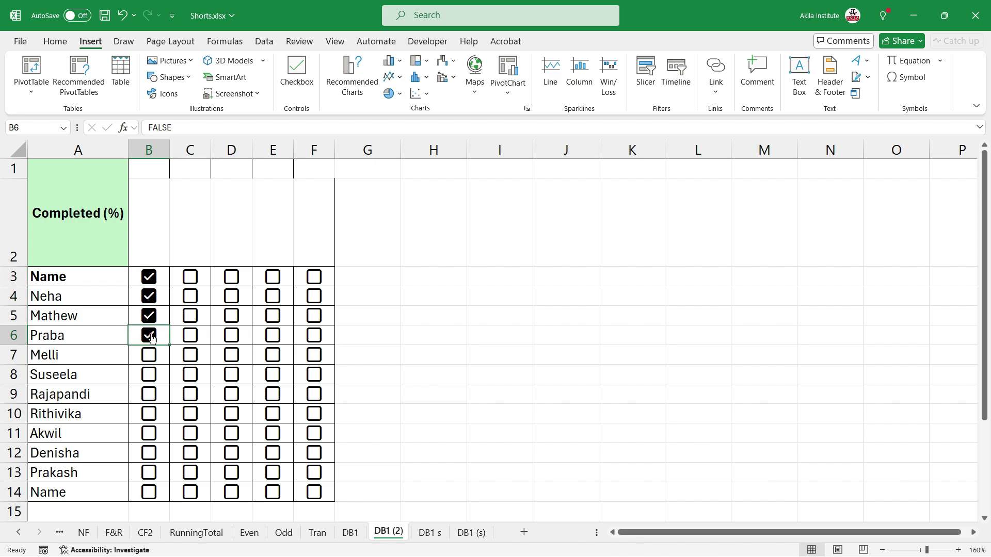
left_click(149, 354)
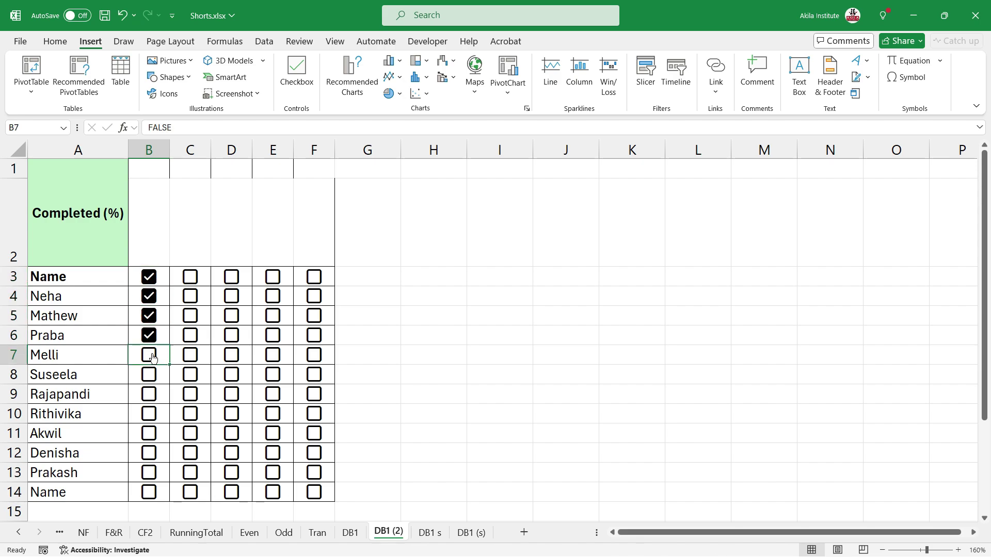
Enter =COUNTIF(B3:B14,"True") in cell B1 to count the ticked checkboxes
left_click(152, 164)
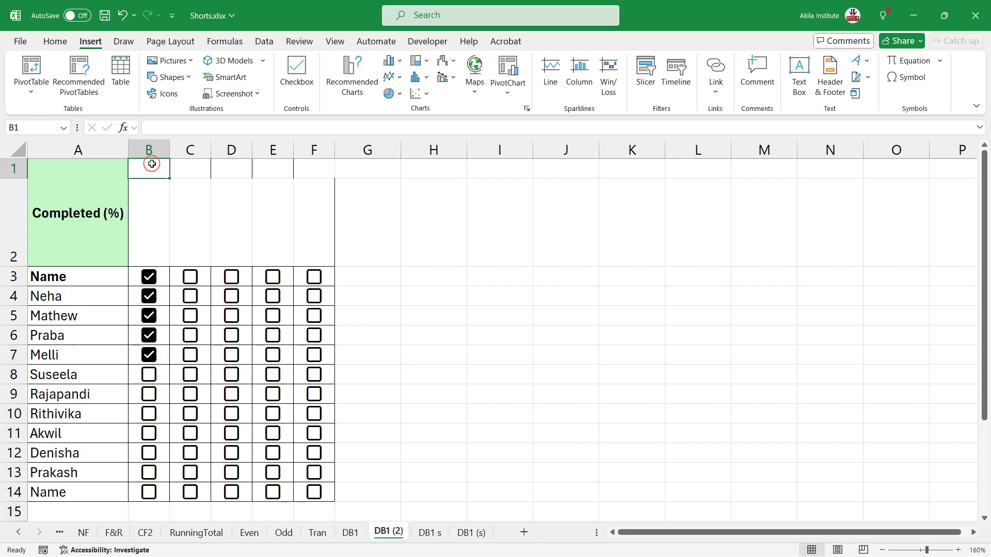
type("=countif")
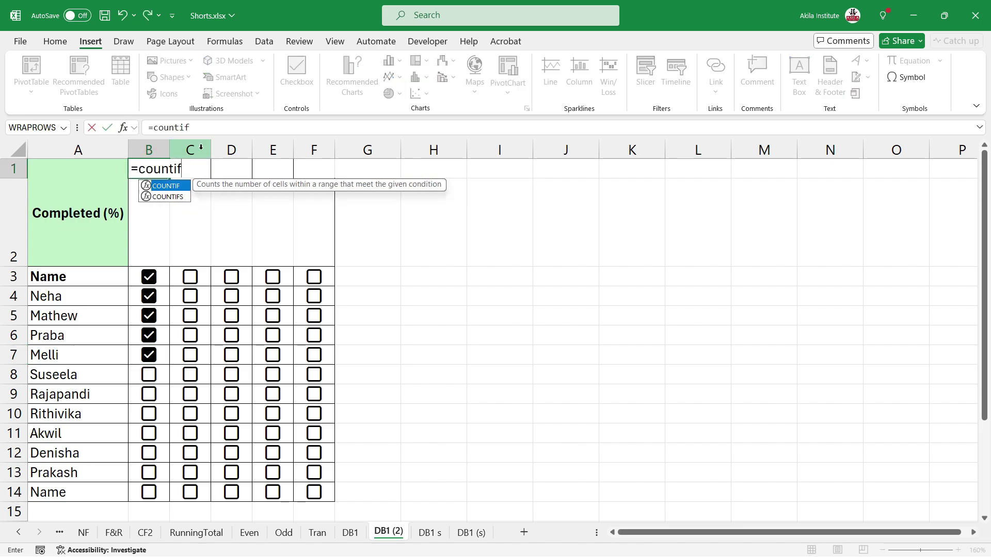
key("Tab")
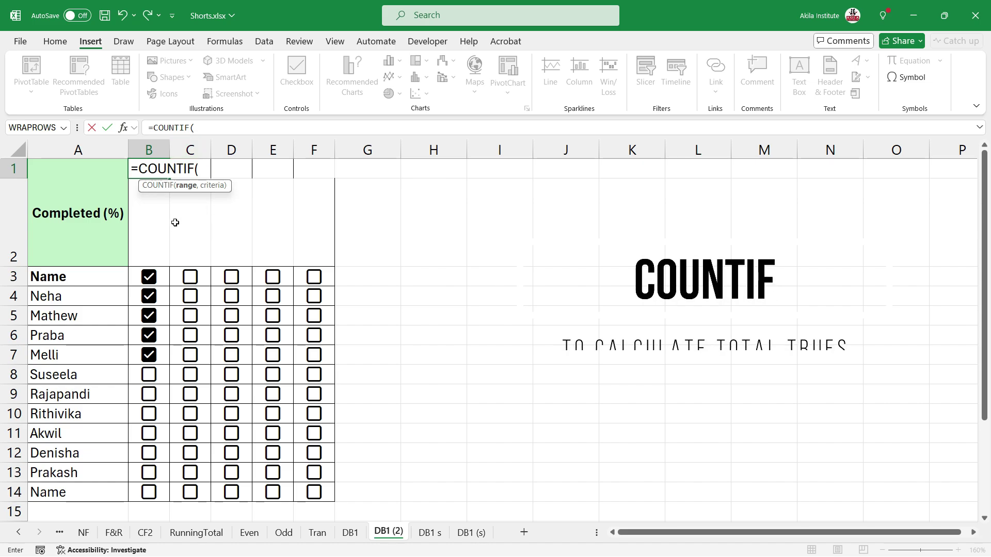
left_click_drag(165, 272, 165, 491)
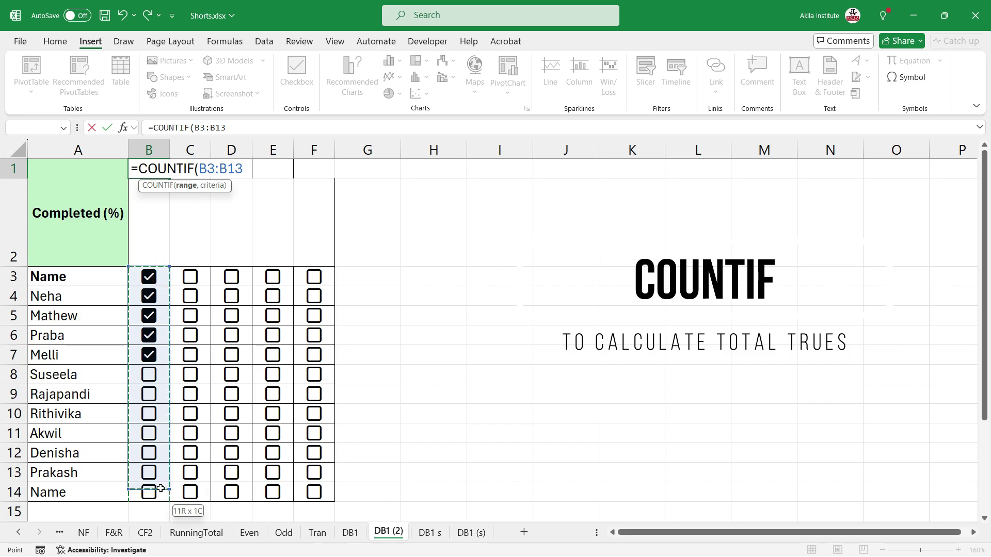
type(",")
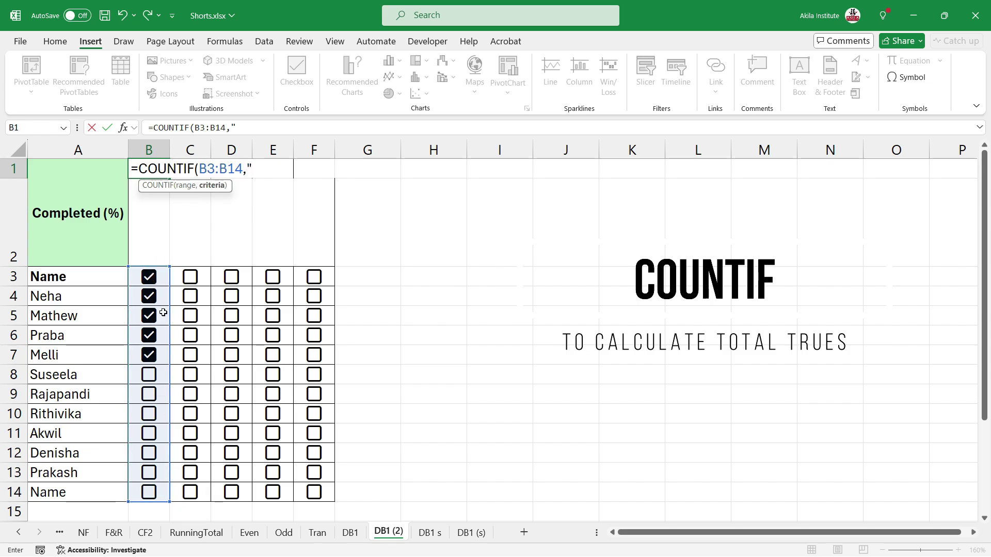
type("\"True\")")
key("Return")
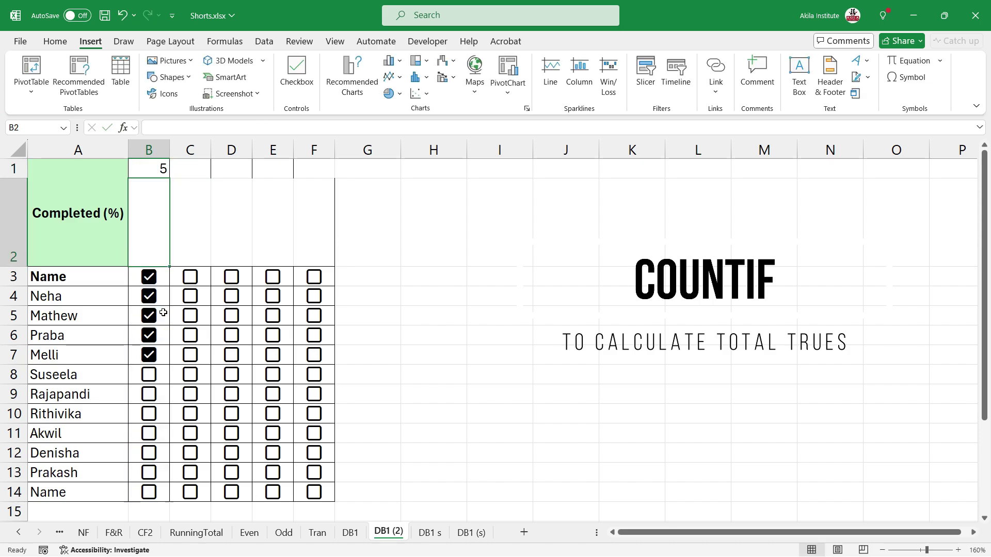
Extend the B1 formula to divide by the total entries: =COUNTIF(B3:B14,"True")/COUNTA(B3:B14)
key("Up")
key("F2")
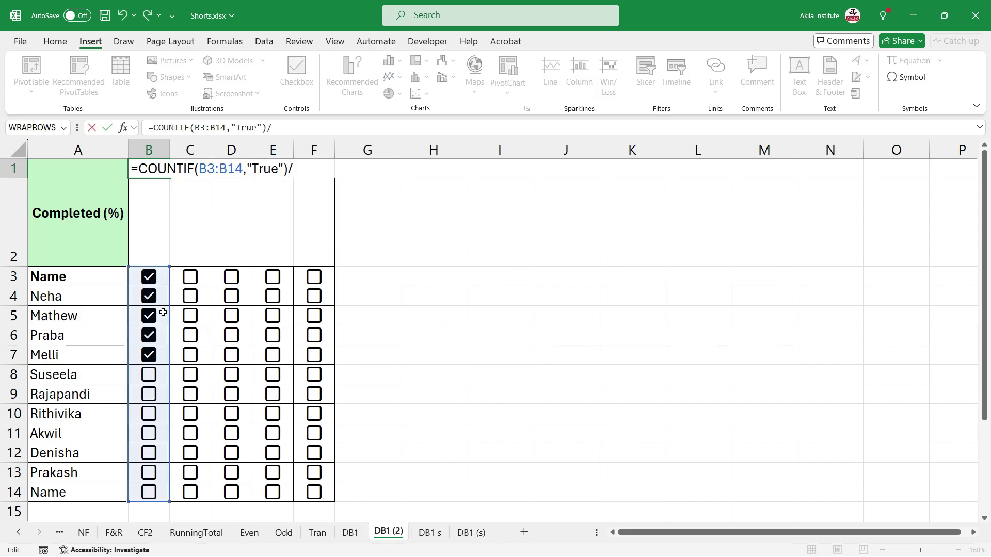
type("counta")
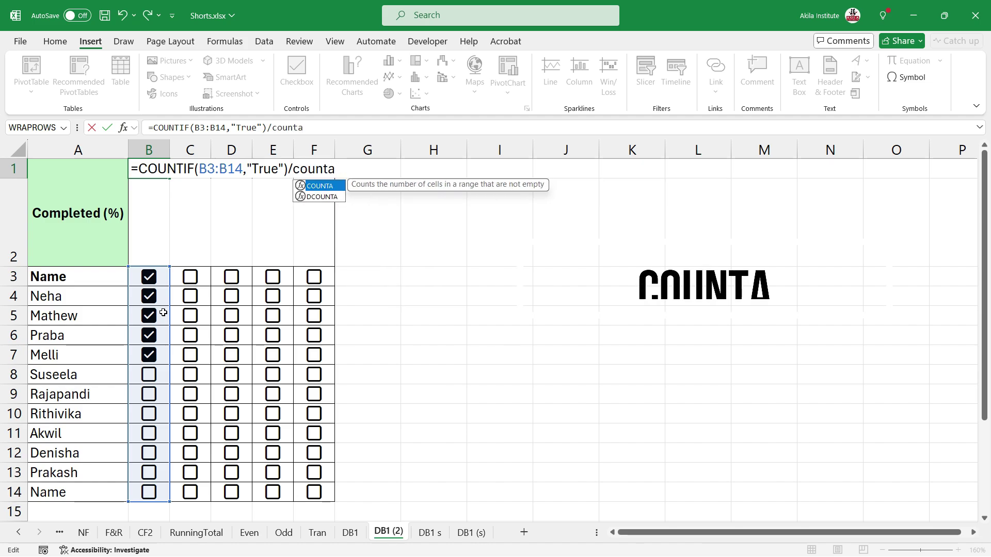
key("Tab")
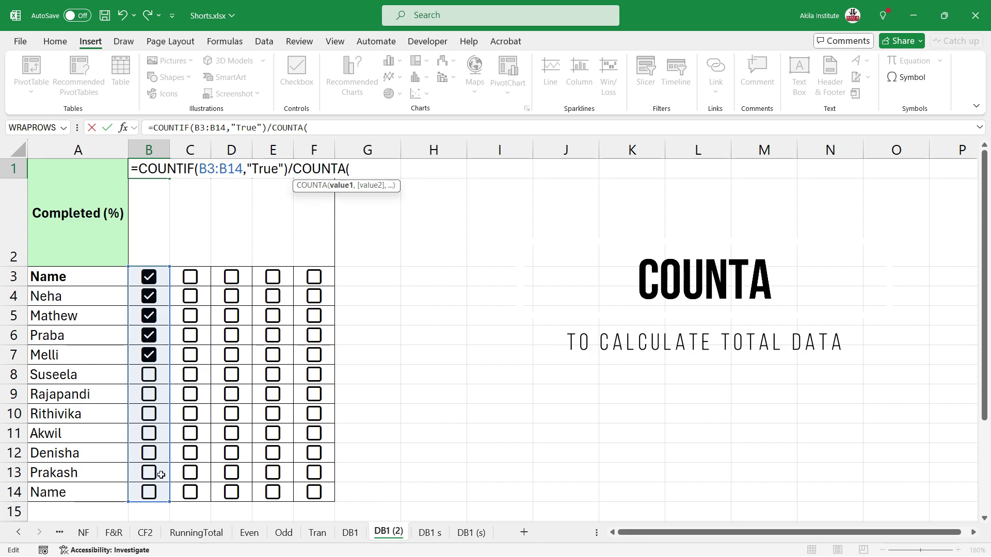
left_click_drag(159, 280, 154, 493)
key("shift+F8")
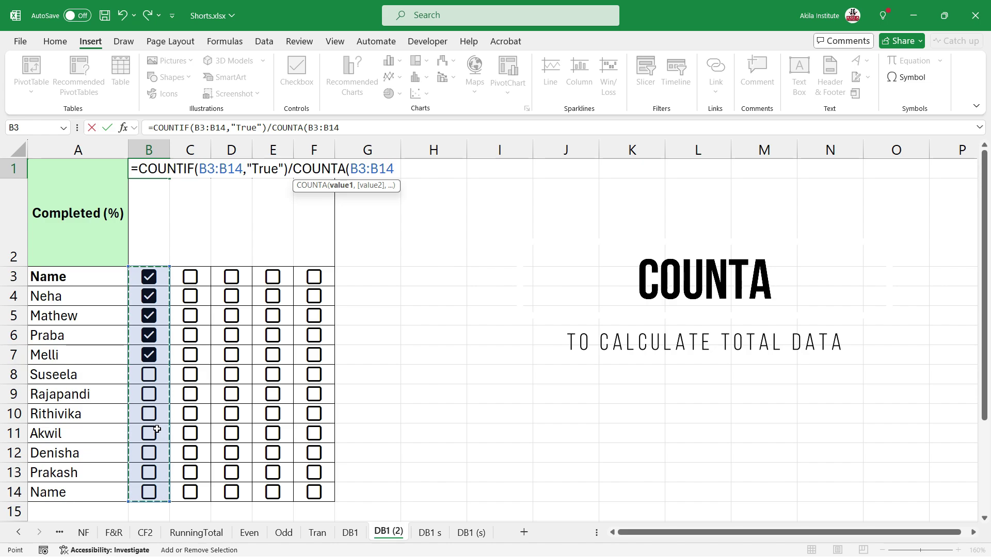
type(")")
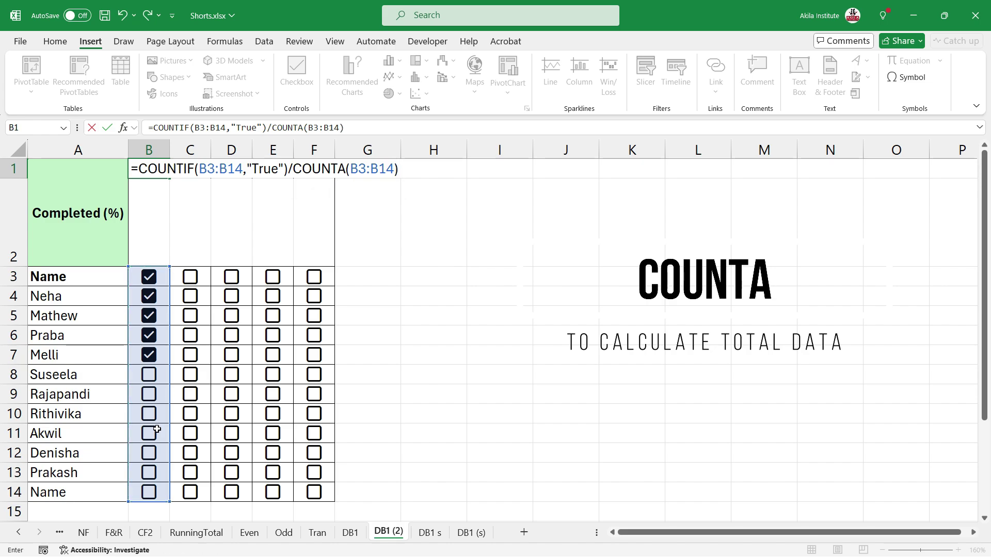
key("Return")
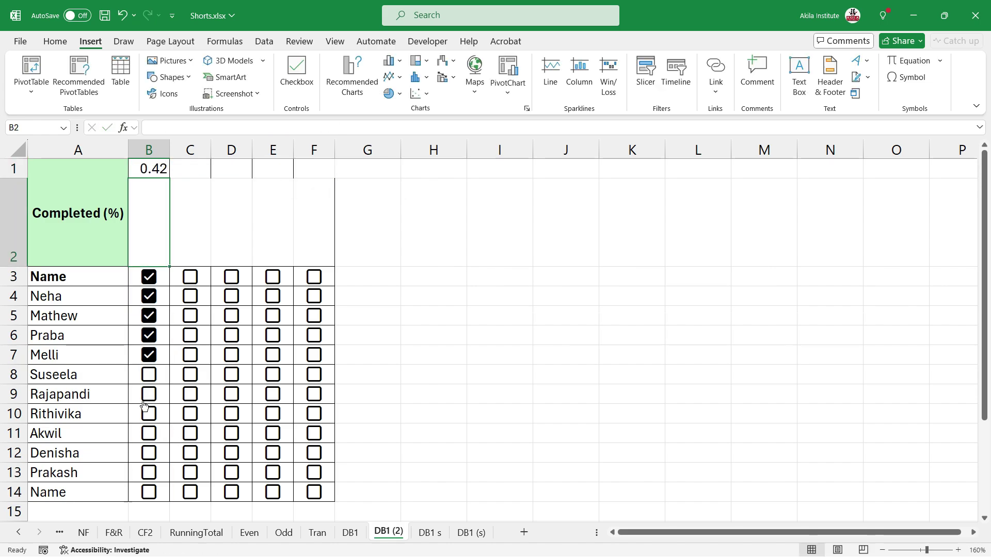
Fill the completion formula from B1 across to F1
left_click_drag(150, 168, 296, 163)
left_click(155, 173)
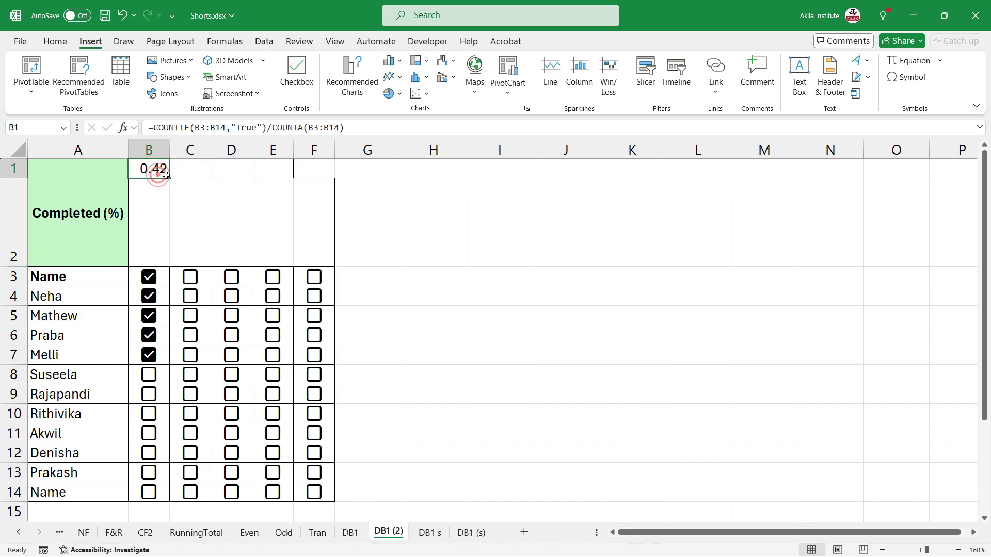
left_click_drag(169, 178, 318, 168)
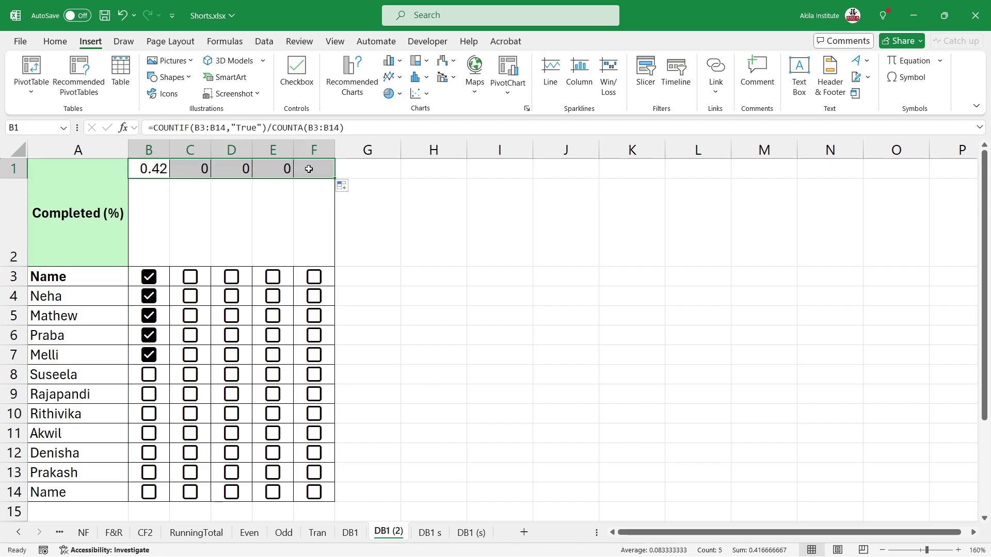
Format B1:F1 as Percentage with no decimal places
left_click(49, 42)
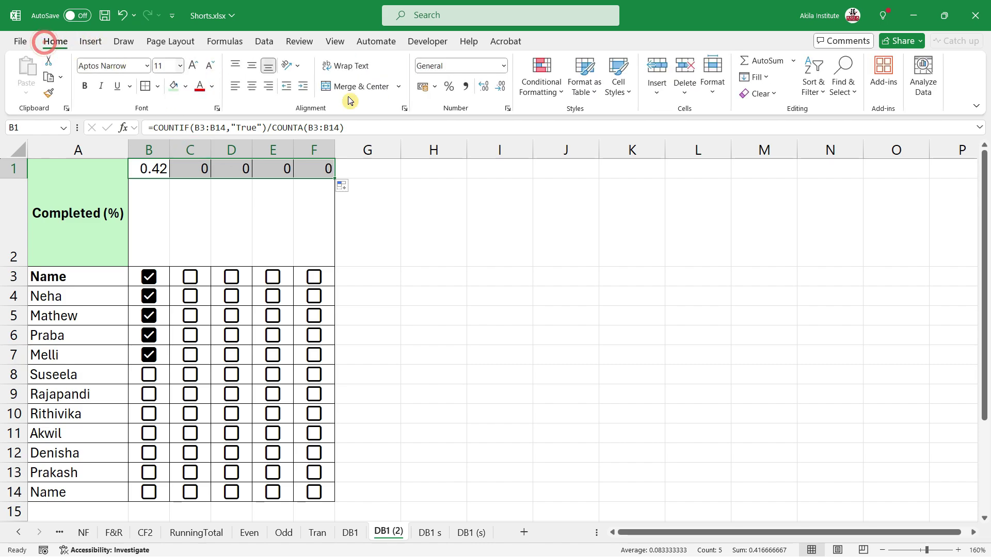
left_click(503, 66)
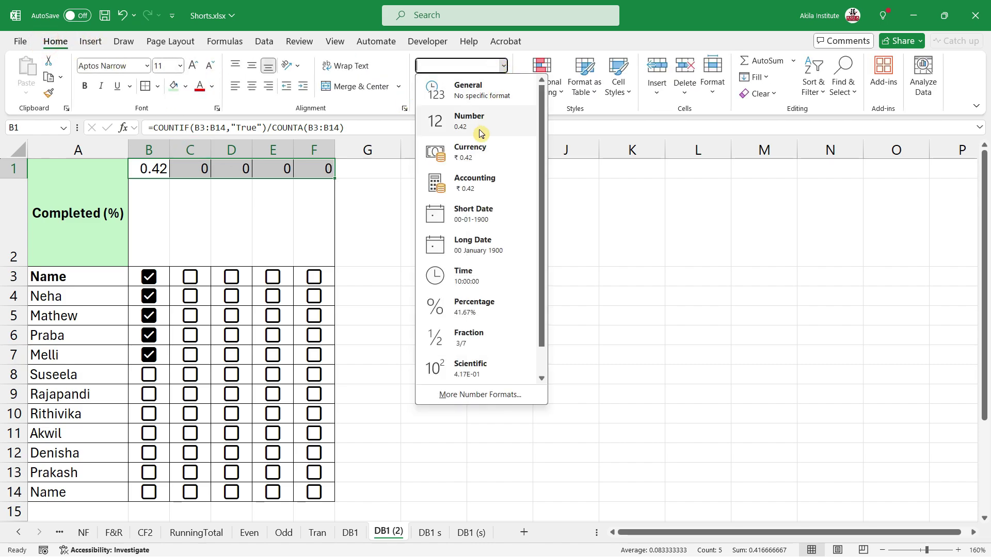
scroll(485, 315, "down", 1)
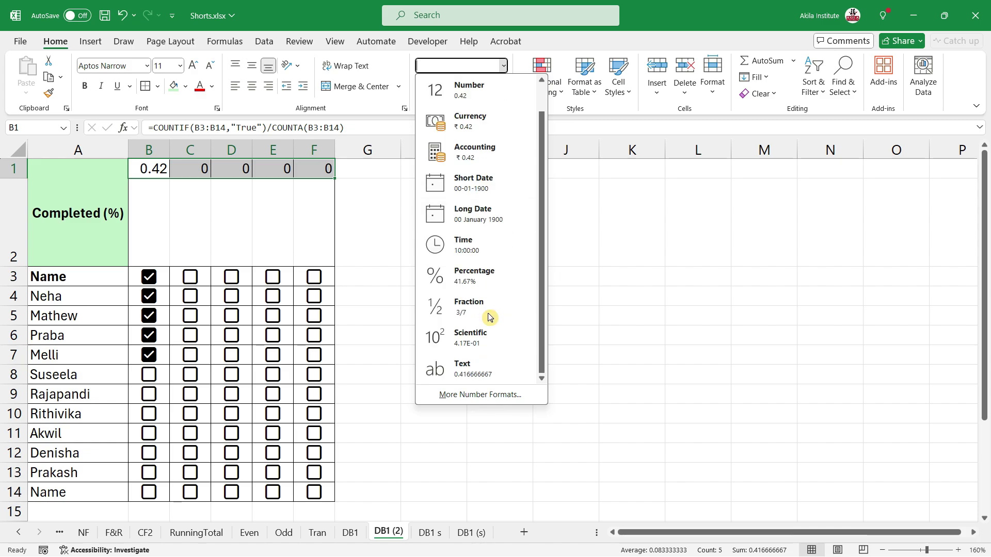
left_click(484, 287)
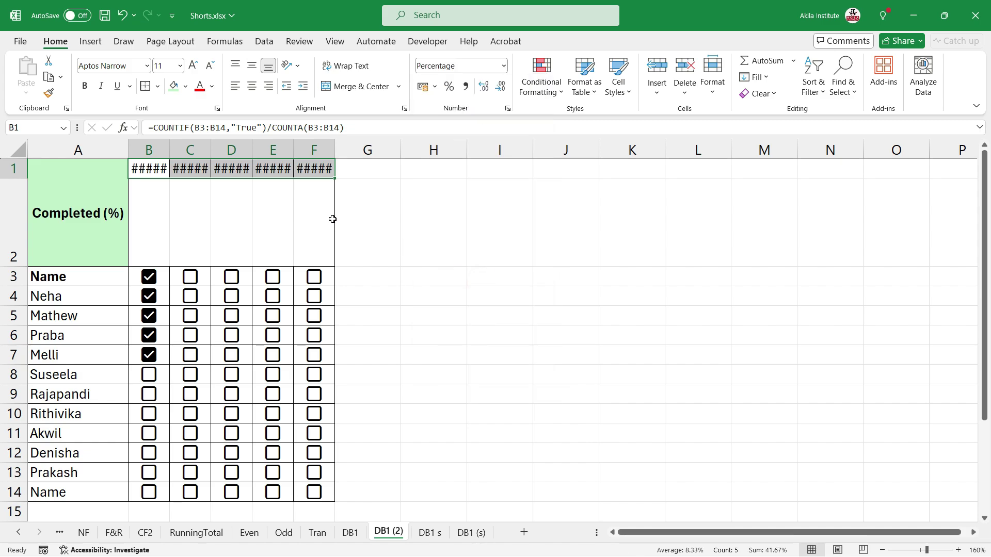
left_click(501, 87)
left_click(501, 89)
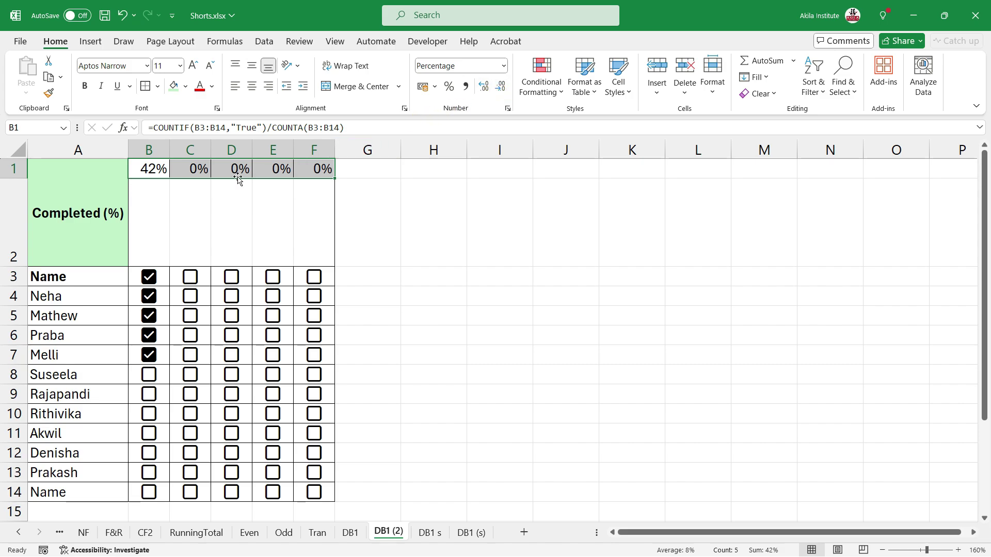
left_click(154, 175)
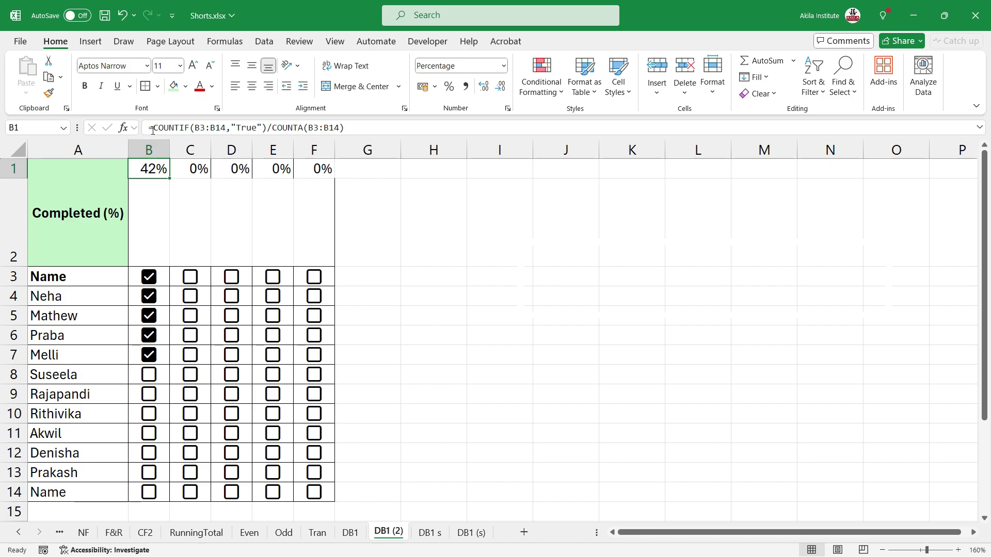
left_click_drag(153, 130, 345, 128)
left_click(370, 125)
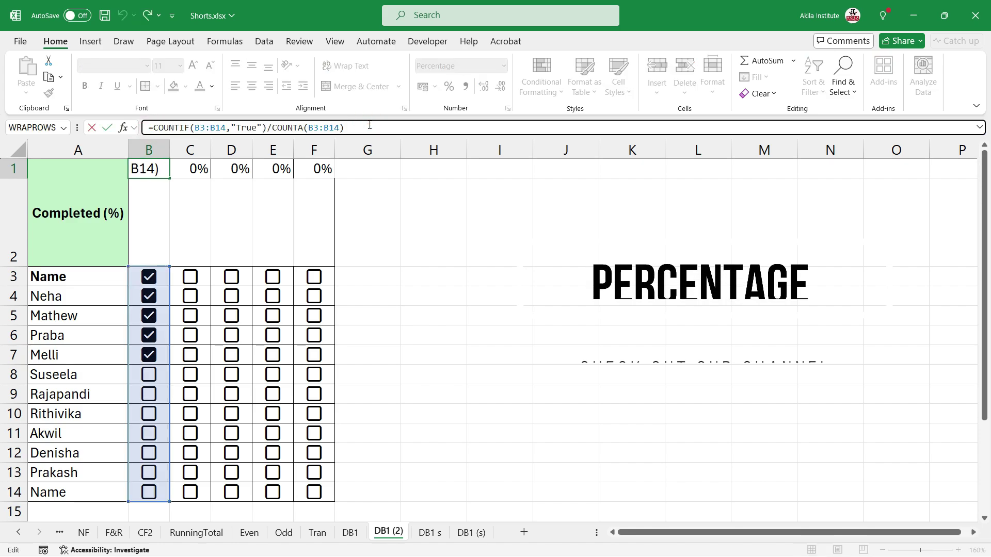
key("Escape")
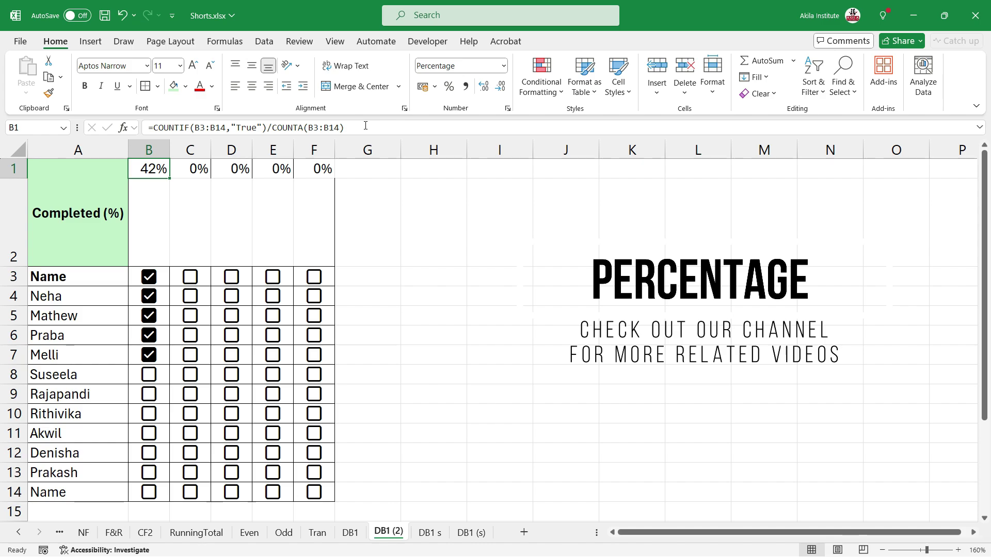
Insert column sparklines in B2:F2 using B1:F1 as the data range
left_click_drag(151, 214, 302, 218)
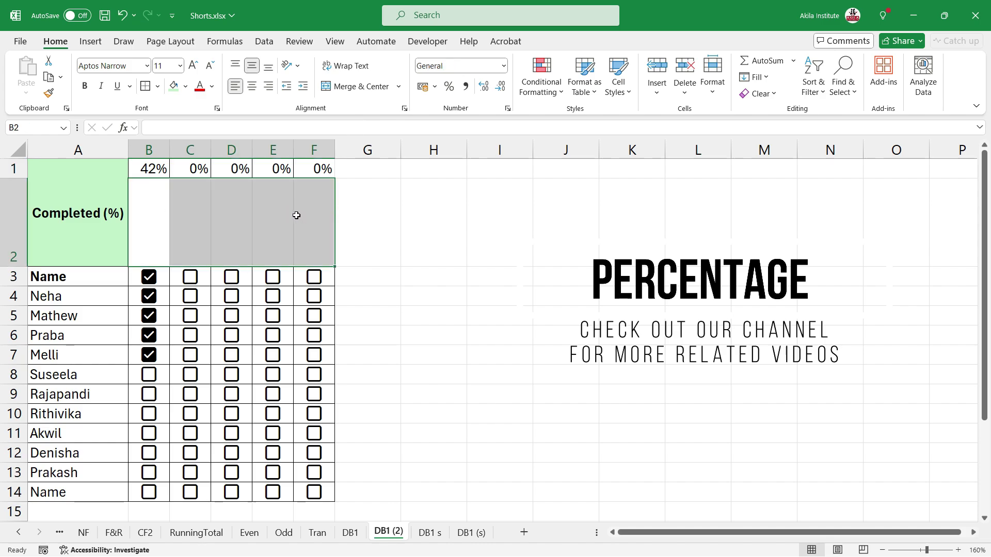
left_click(90, 44)
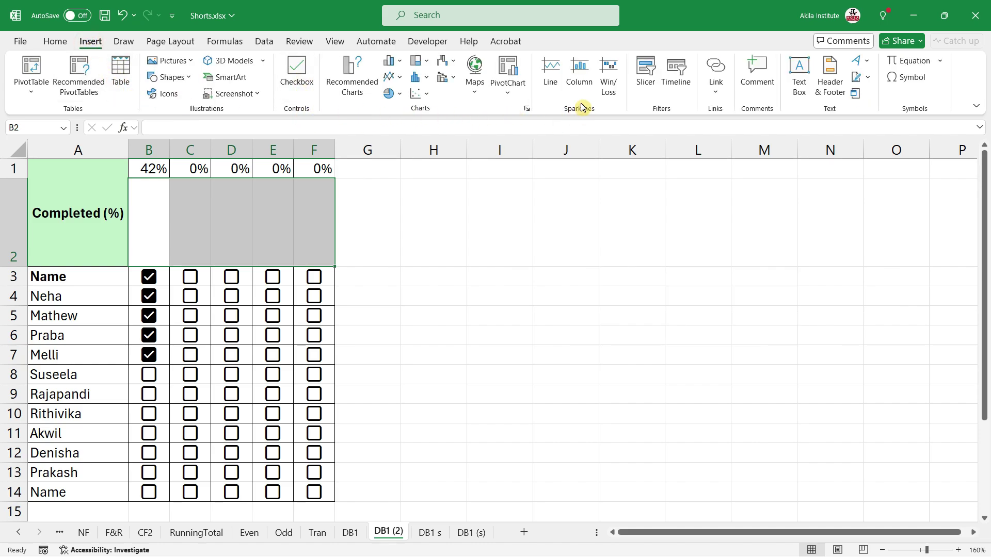
left_click(581, 75)
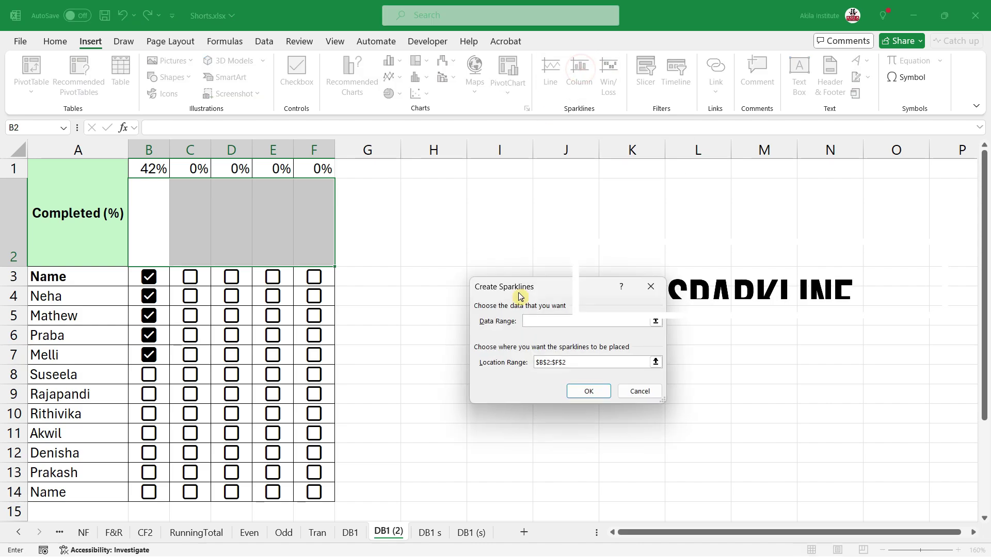
left_click_drag(149, 169, 320, 170)
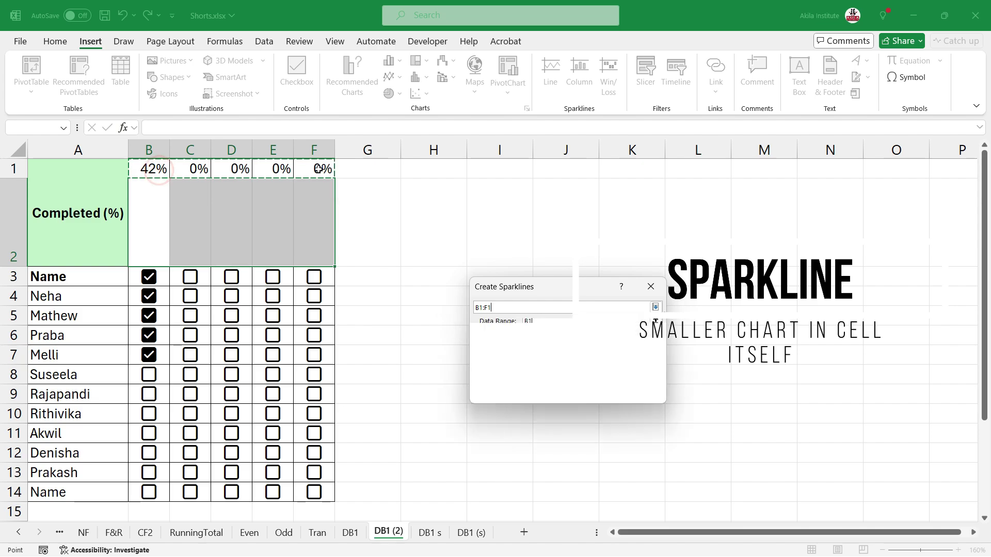
left_click(588, 391)
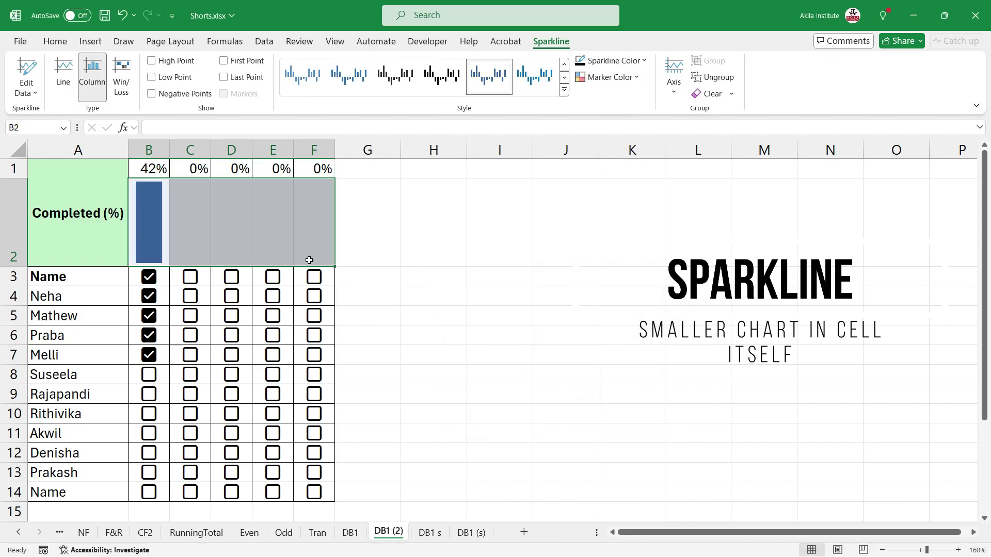
Tick the checkboxes in B8:B10 to test the sparkline in column B
left_click(149, 375)
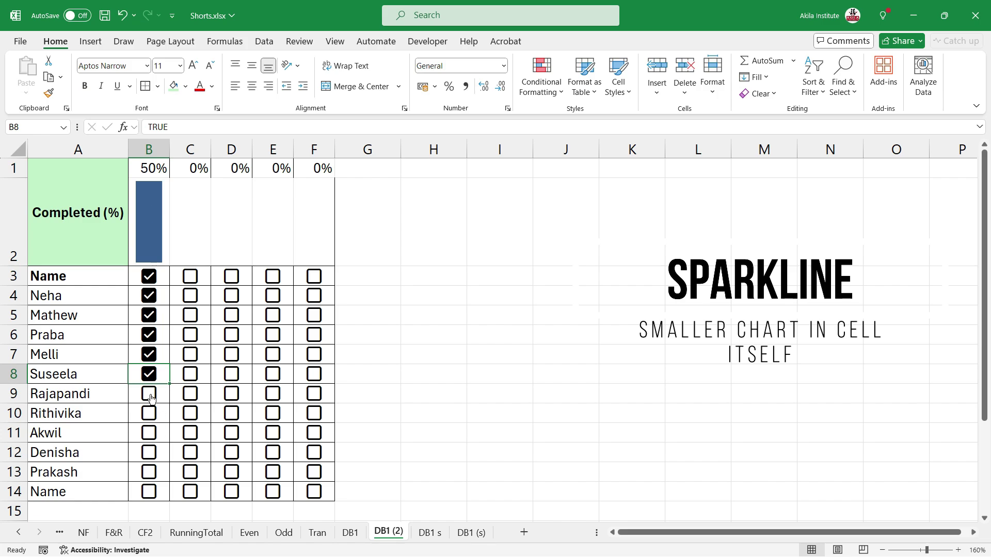
left_click(147, 394)
left_click(149, 413)
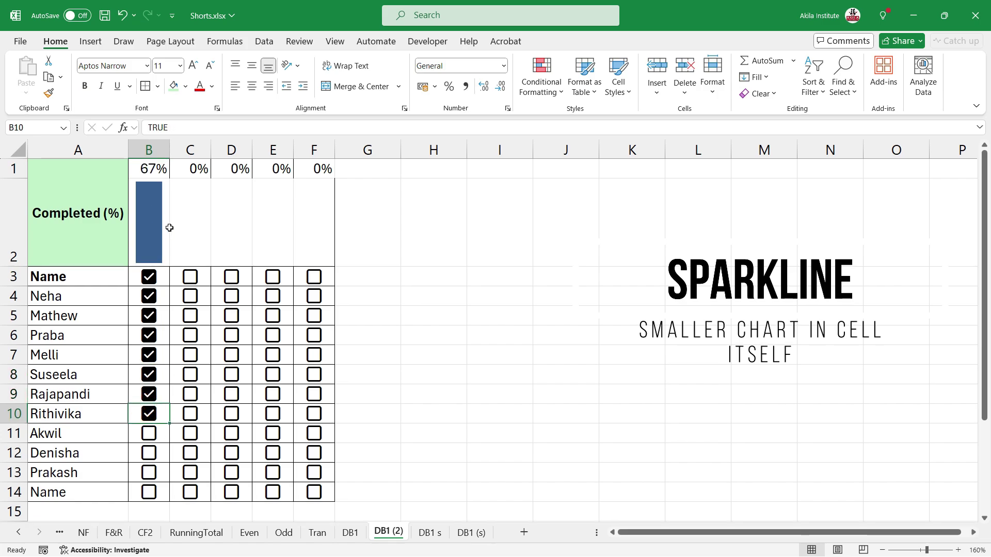
Set a custom vertical axis minimum of 0 for the sparklines in B2:F2
left_click_drag(166, 227, 299, 230)
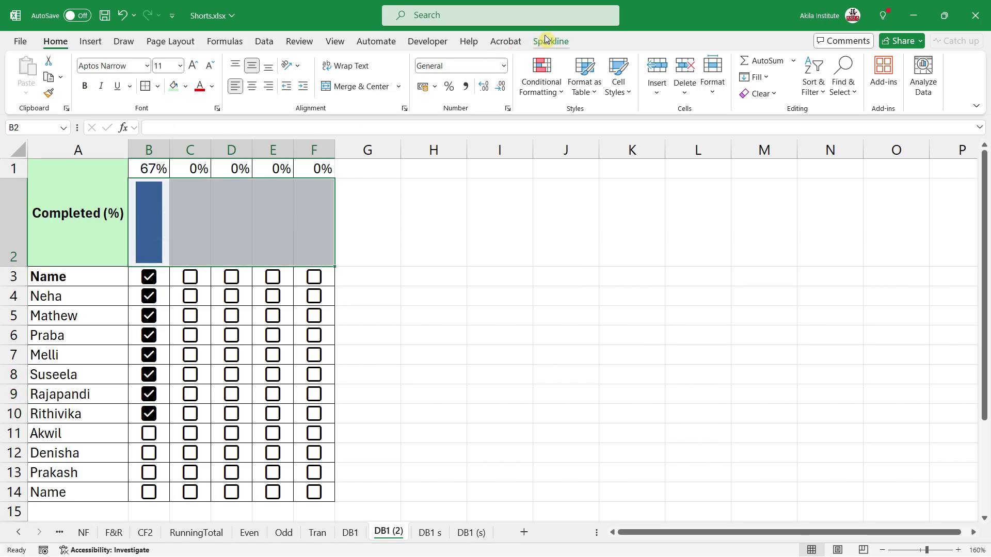
left_click(546, 41)
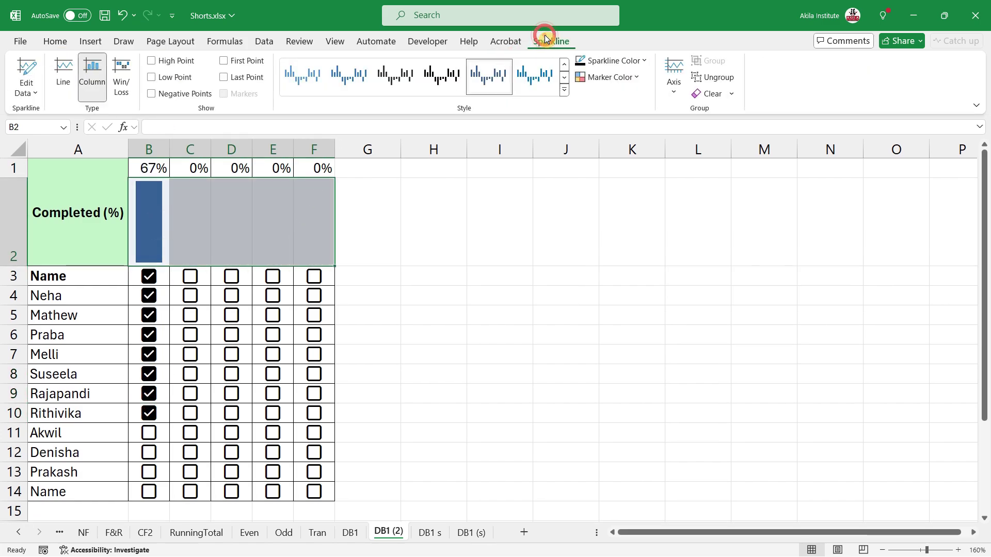
left_click(670, 92)
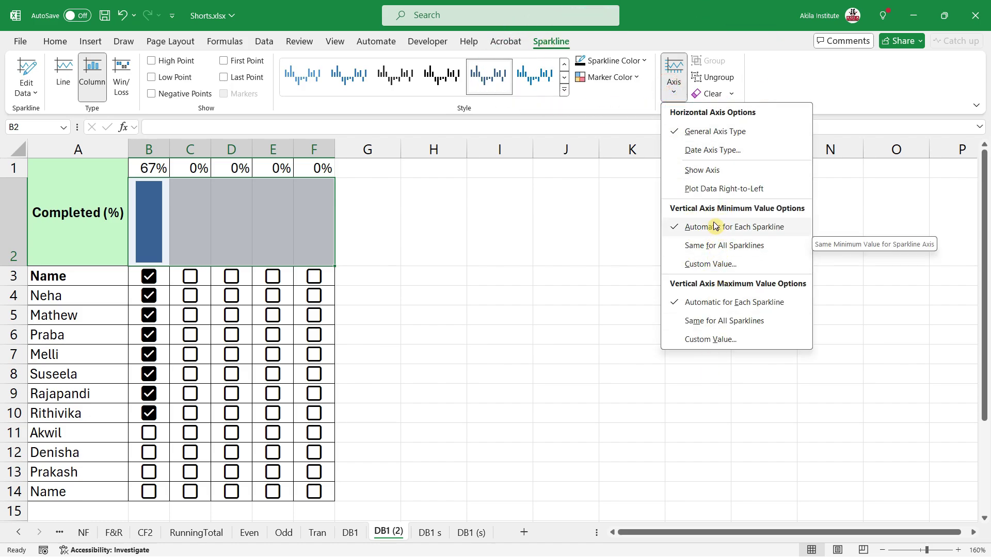
left_click(723, 264)
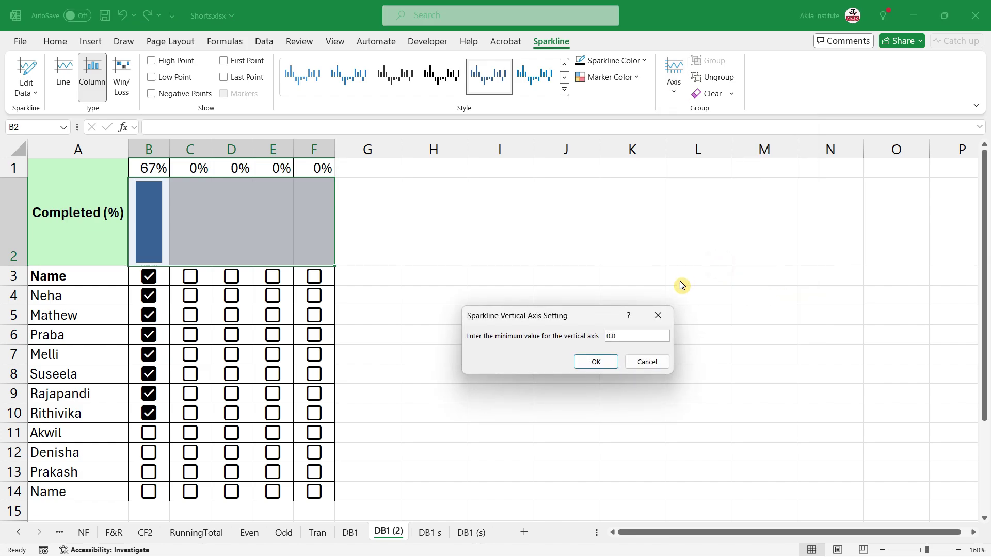
double_click(636, 337)
type("0")
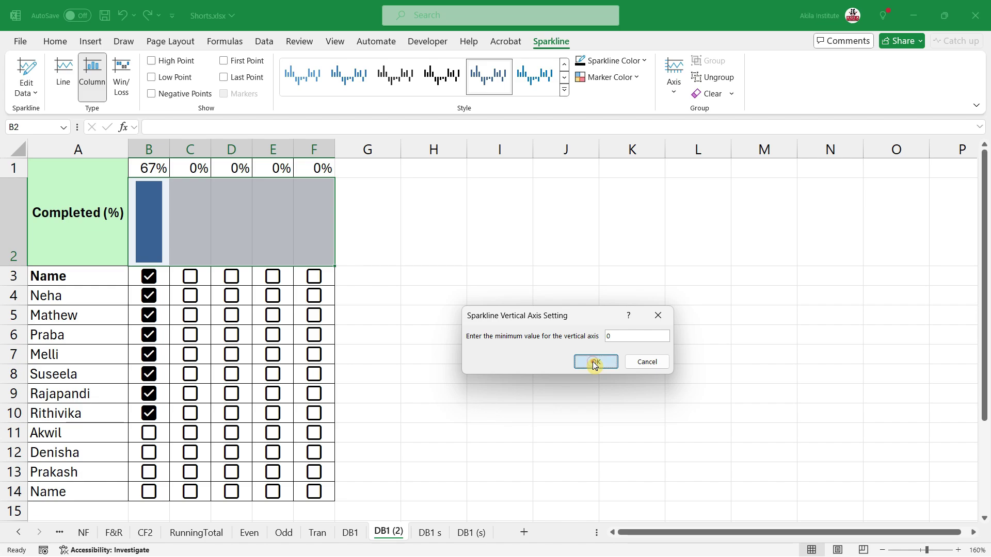
left_click(594, 361)
Set a custom vertical axis maximum of 1 for the sparklines in B2:F2
left_click(671, 90)
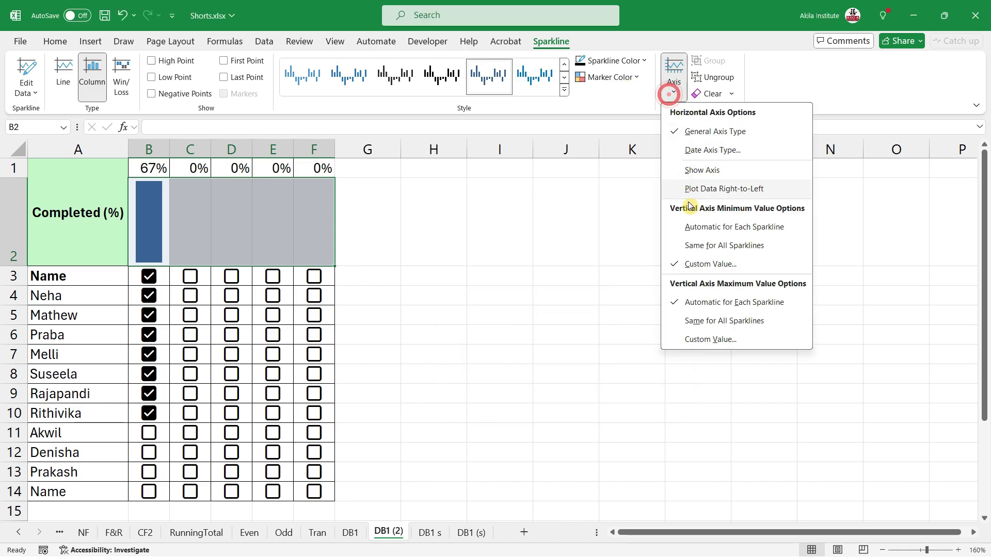
left_click(705, 339)
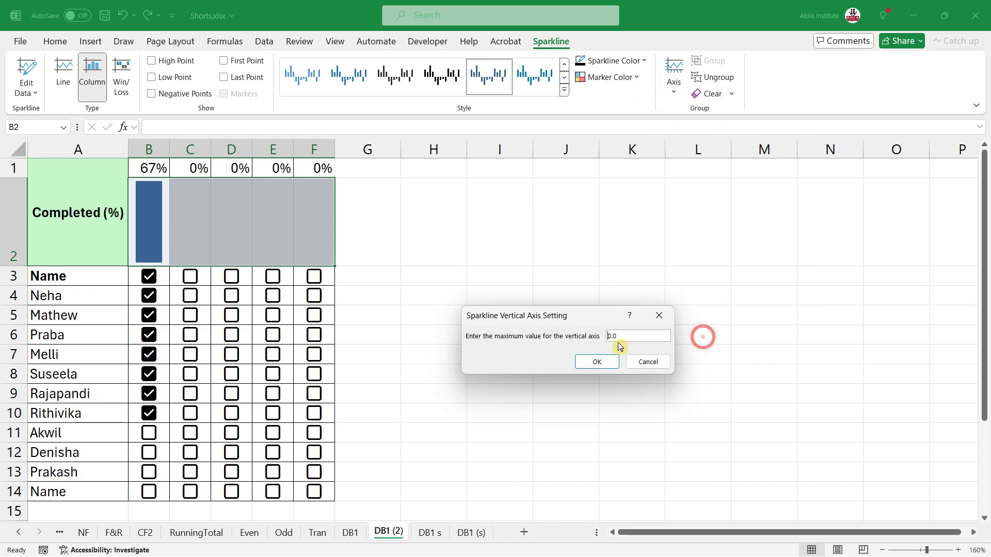
double_click(621, 338)
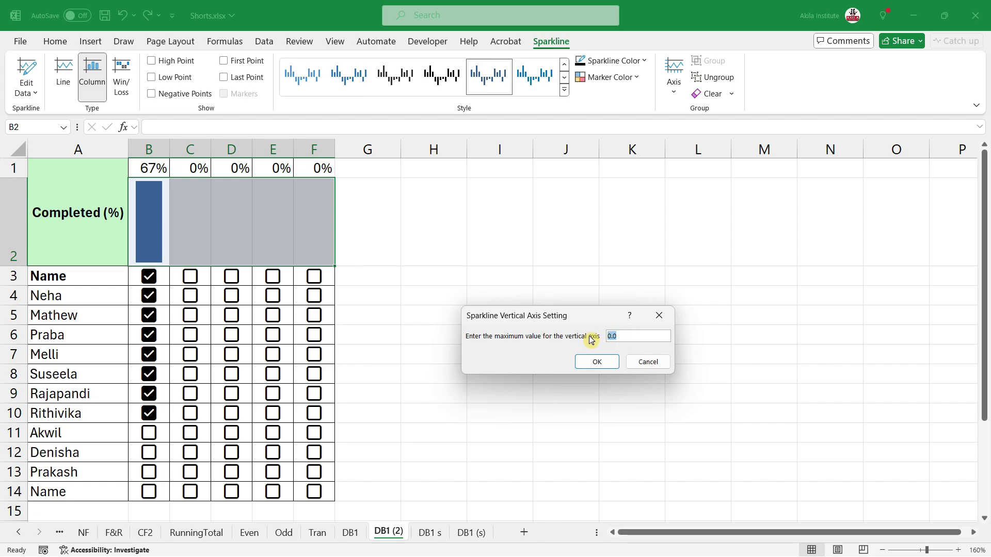
type("1")
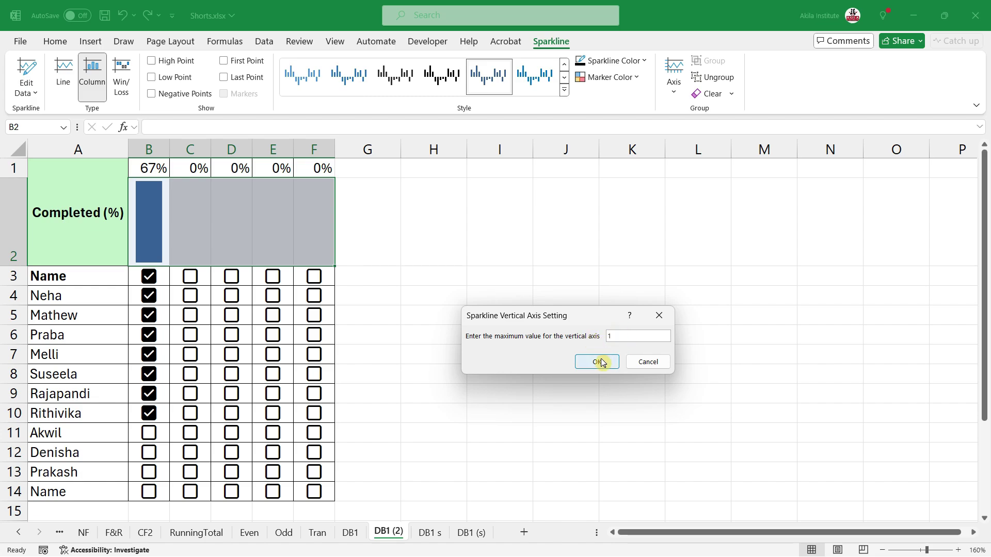
left_click(598, 361)
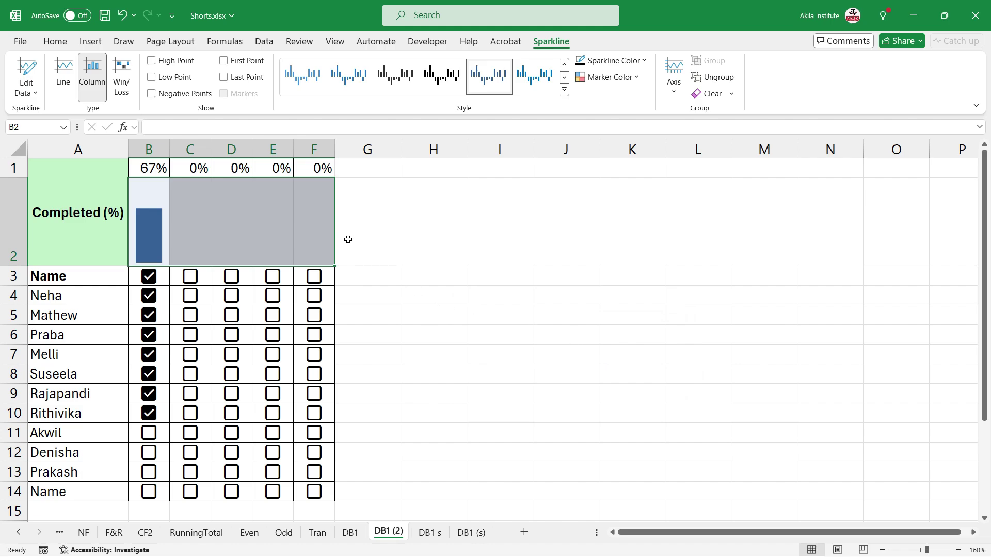
left_click_drag(138, 166, 297, 171)
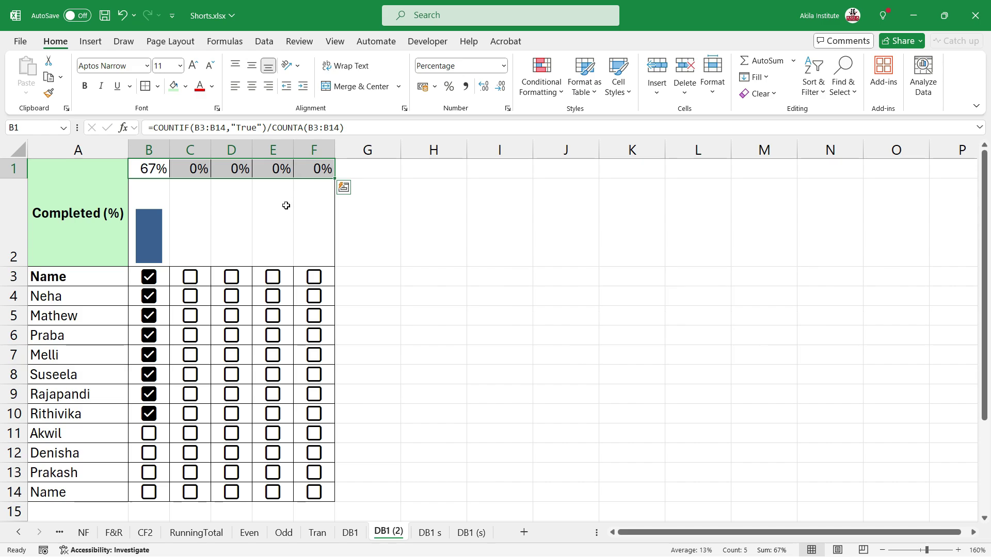
left_click(307, 222)
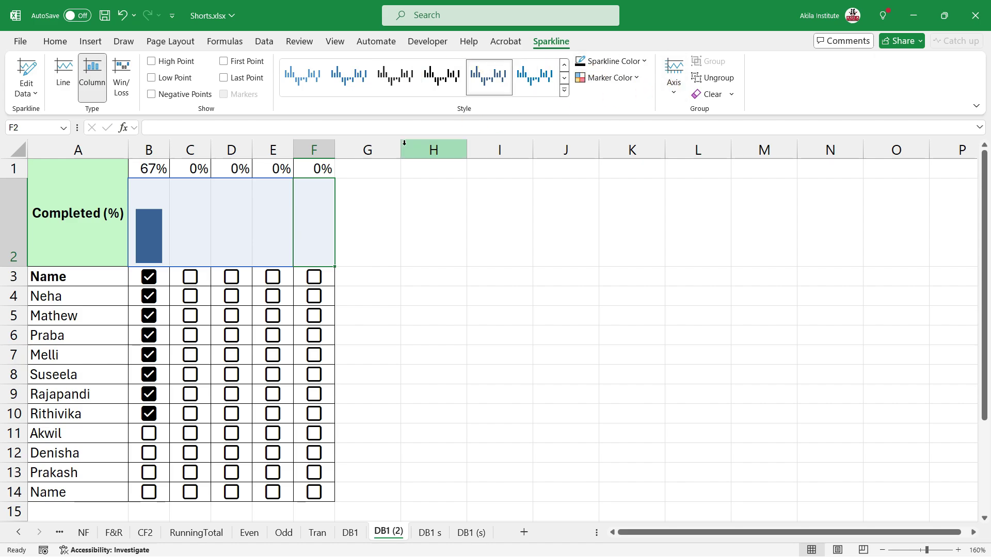
Tick the checkboxes in C4:C13, leaving C3 and C14 unticked
left_click(189, 297)
left_click(190, 316)
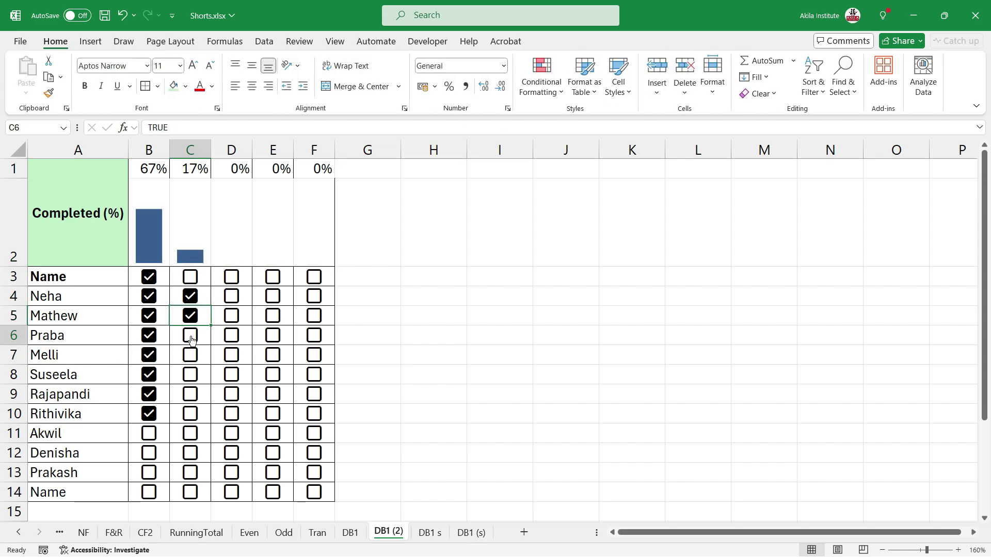
left_click(190, 336)
left_click(194, 356)
left_click(191, 375)
left_click(191, 411)
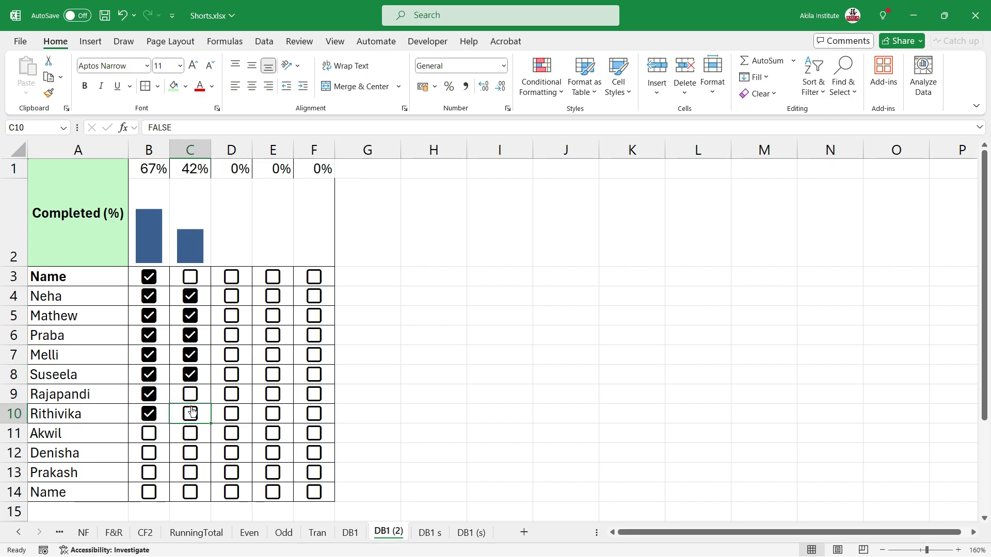
left_click(191, 403)
left_click(191, 434)
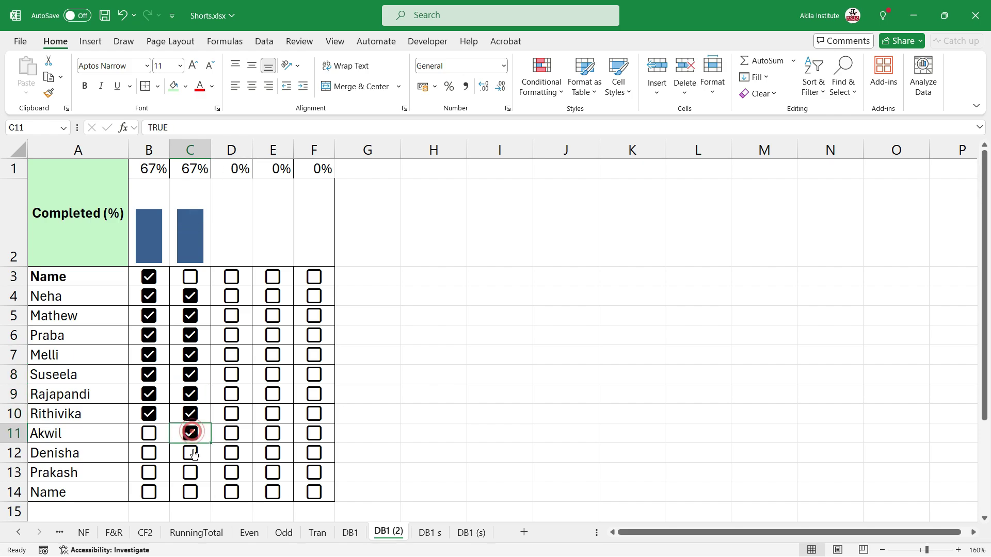
left_click(193, 454)
left_click(190, 472)
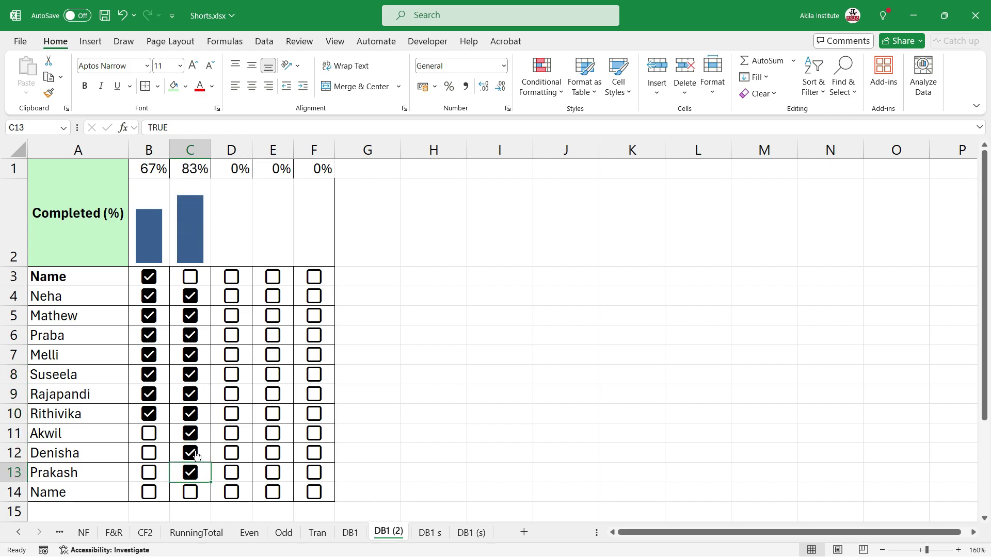
Tick the checkboxes in D3:D11
left_click(231, 277)
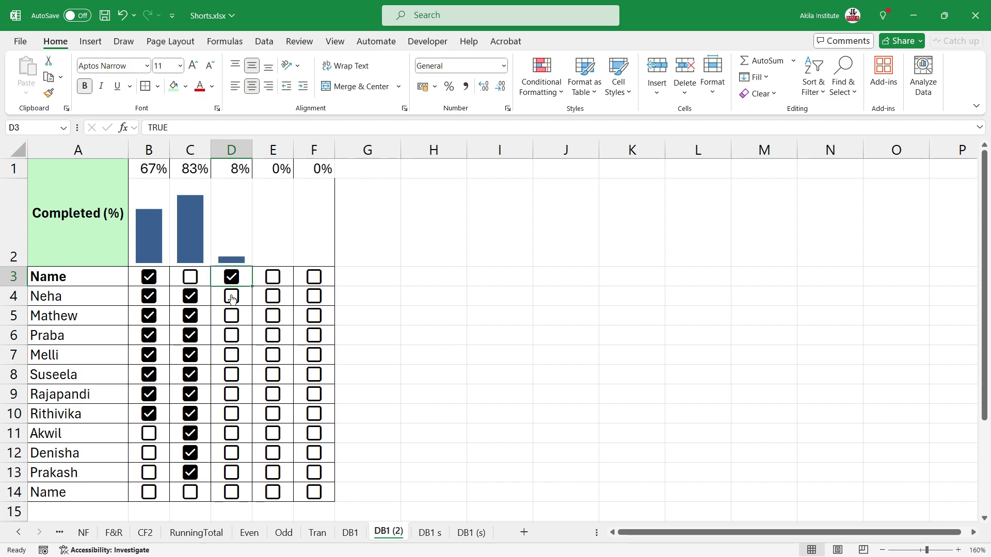
left_click(231, 295)
left_click(231, 315)
left_click(231, 335)
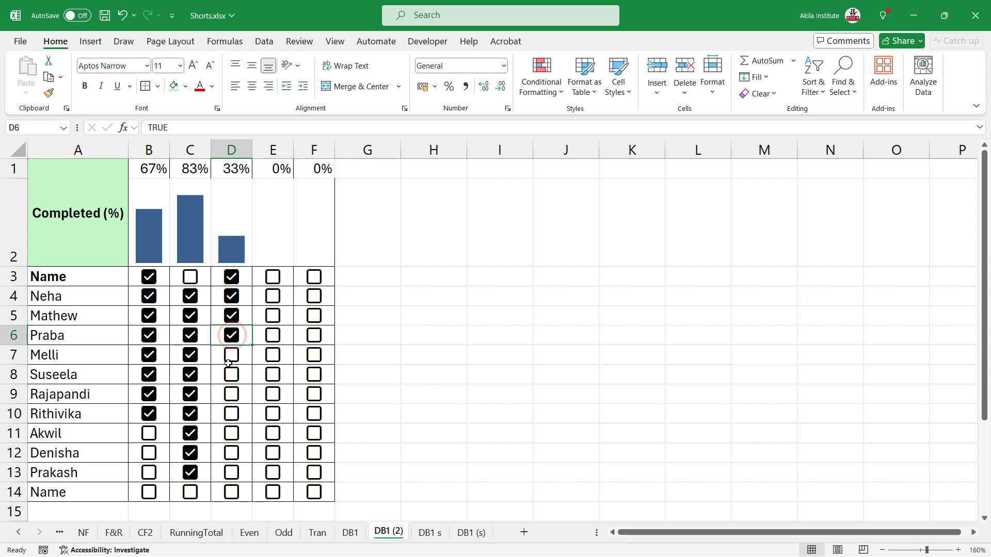
left_click(231, 354)
left_click(231, 374)
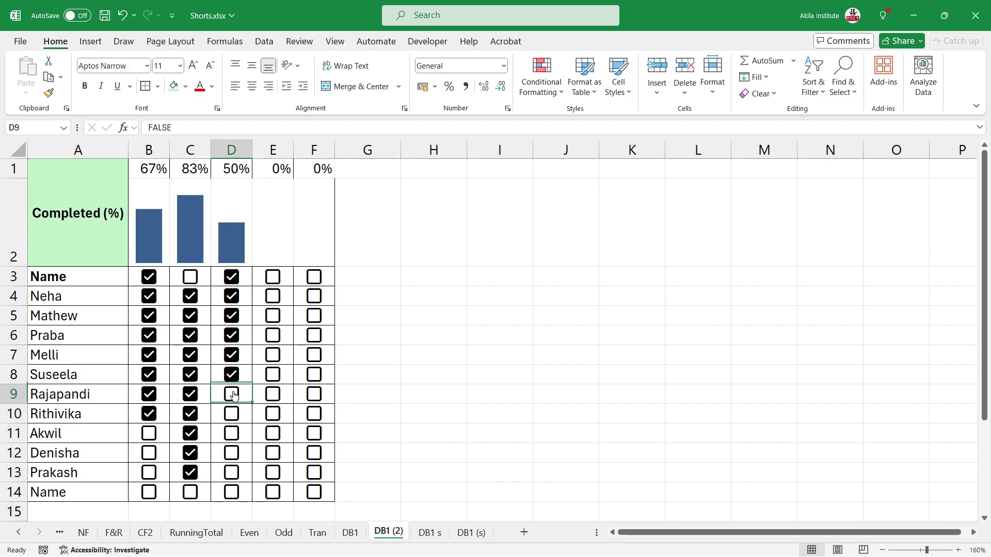
left_click(231, 394)
left_click(231, 413)
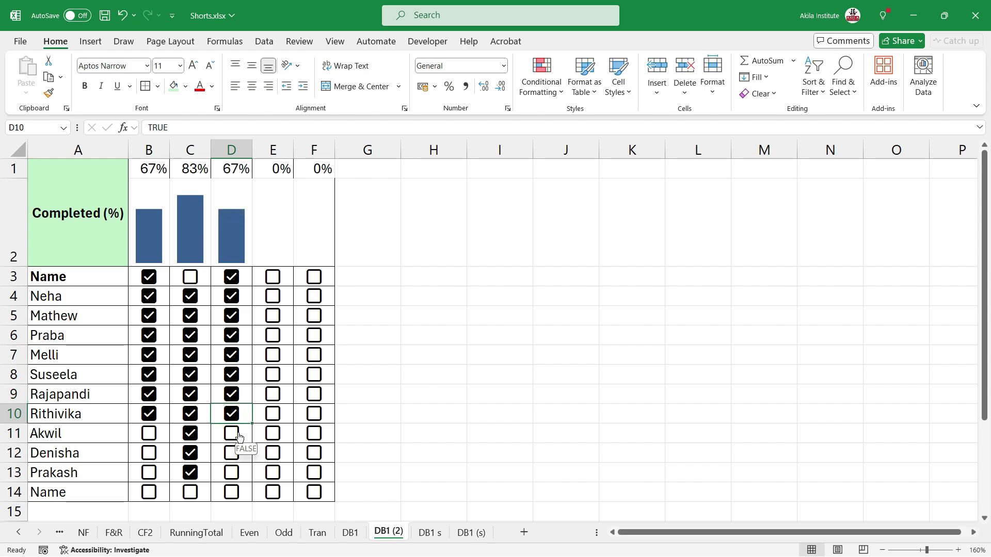
left_click(232, 434)
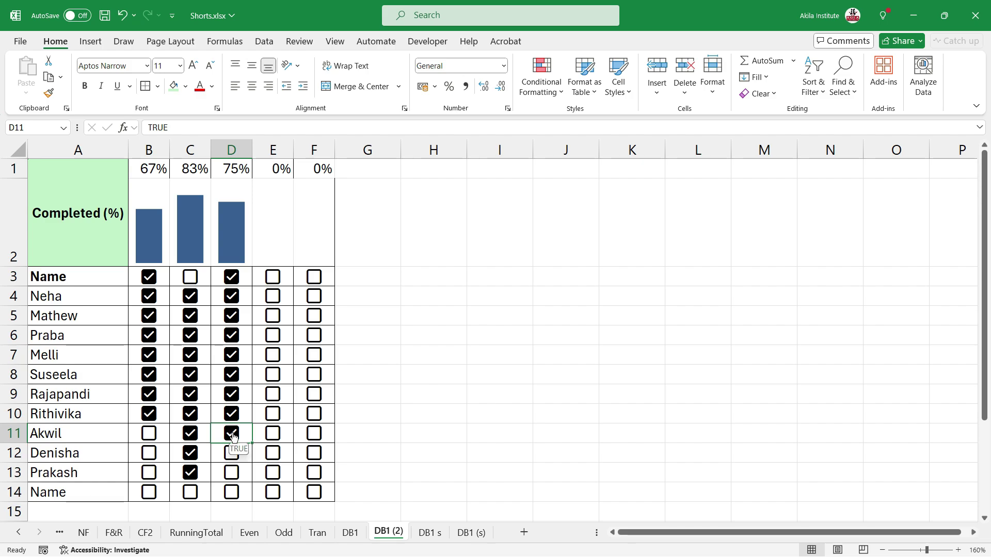